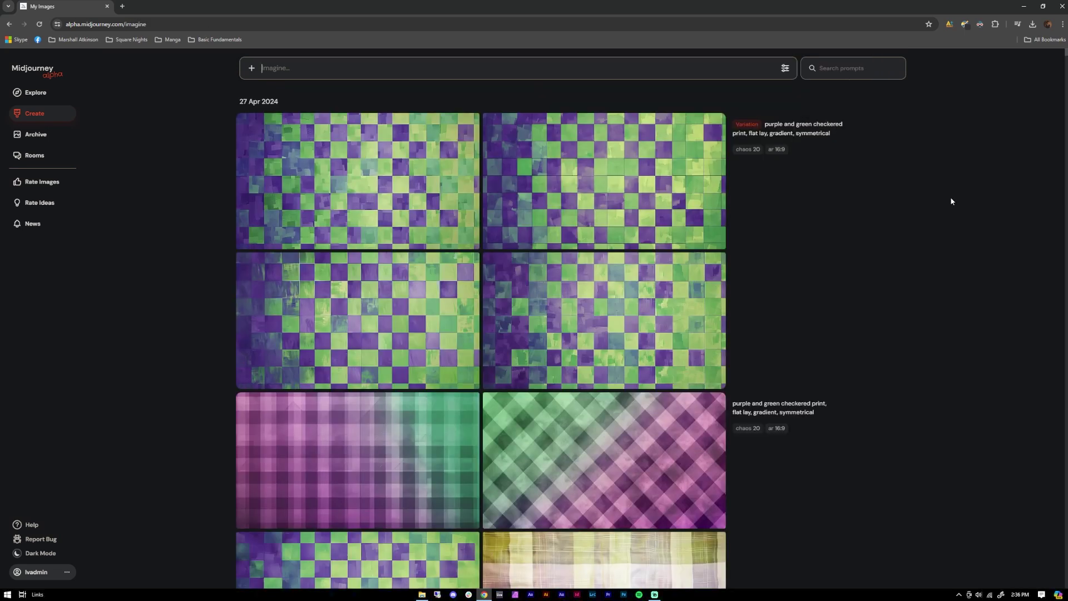
Generate four silver-monkey-on-a-branch images with birds and --weird 250, then open the first result
{"action": "type", "text": "silver m"}
{"action": "type", "text": "onkey, hanging on a tree branch, summer time"}
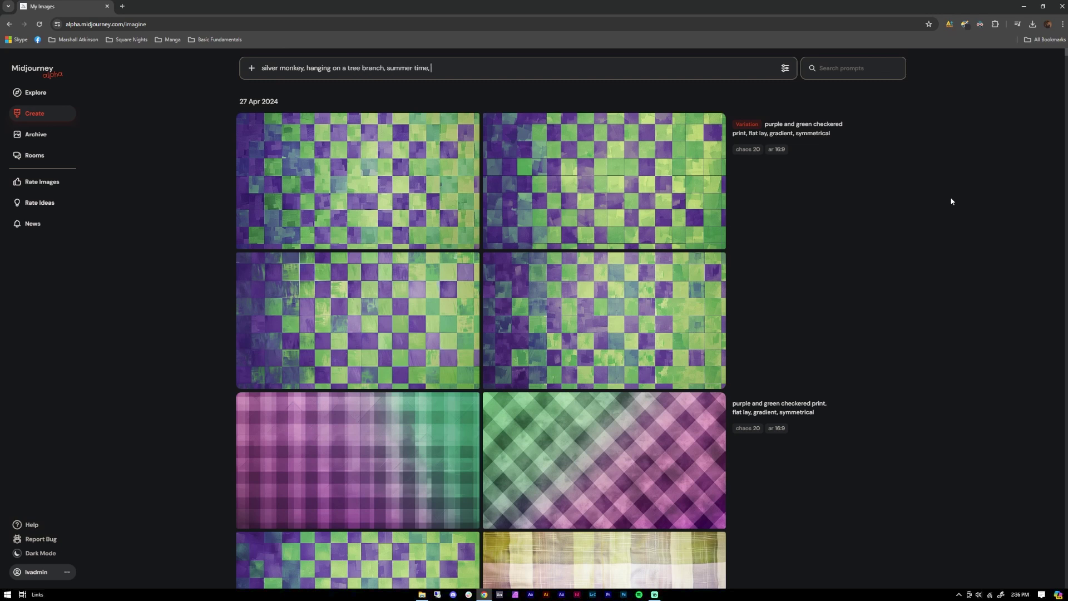
{"action": "type", "text": ", bir"}
{"action": "type", "text": "ds flying in the background --weird 250"}
{"action": "key", "text": "Return"}
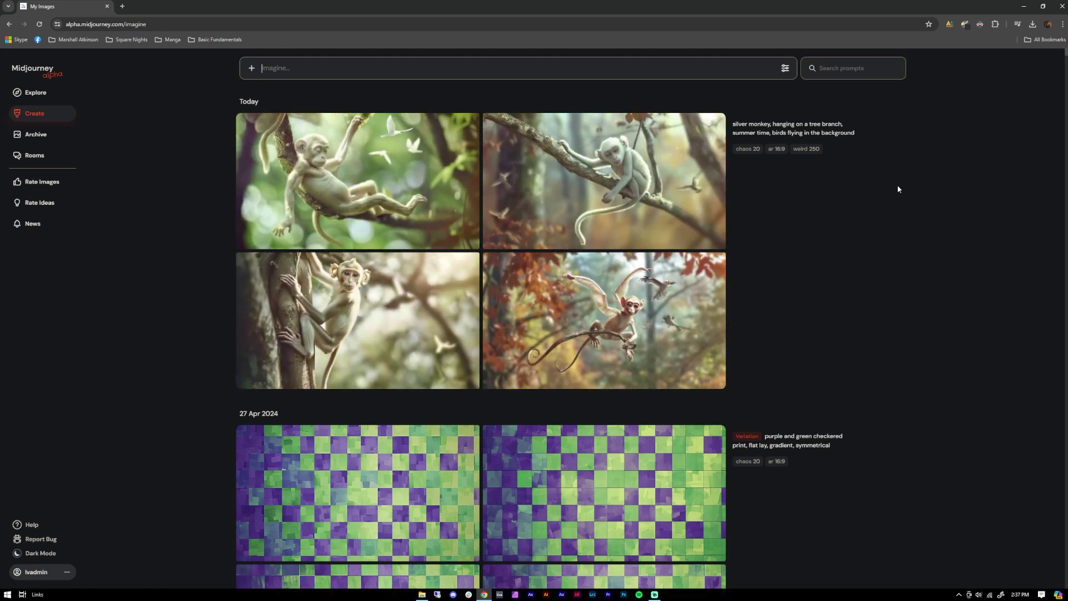
{"action": "left_click", "coordinate": [412, 163]}
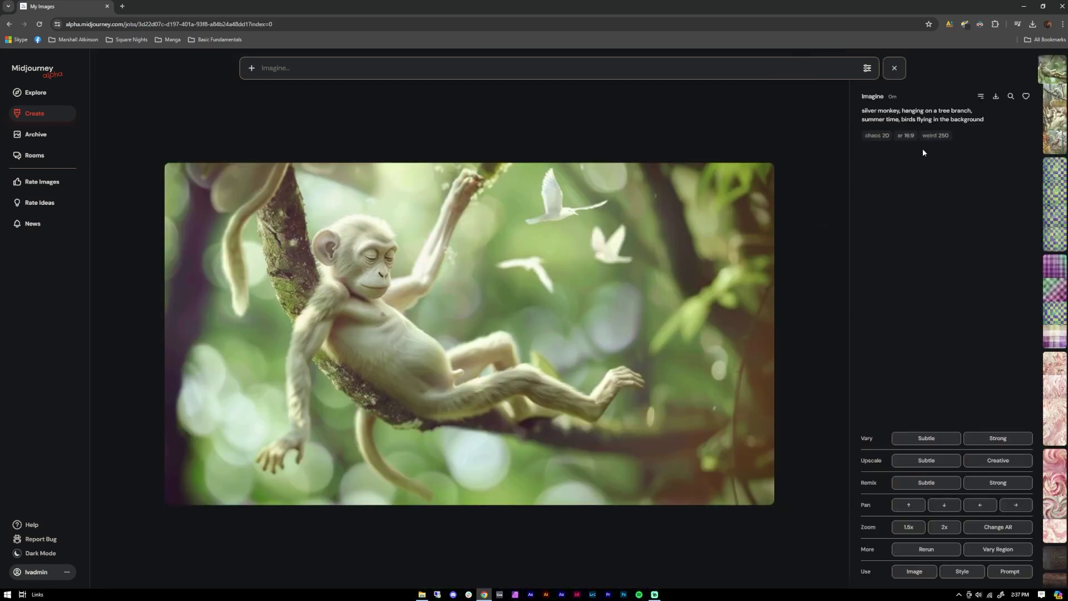
Compare all four monkey variants and settle on the second, the white monkey on a diagonal branch
{"action": "left_click", "coordinate": [1056, 98]}
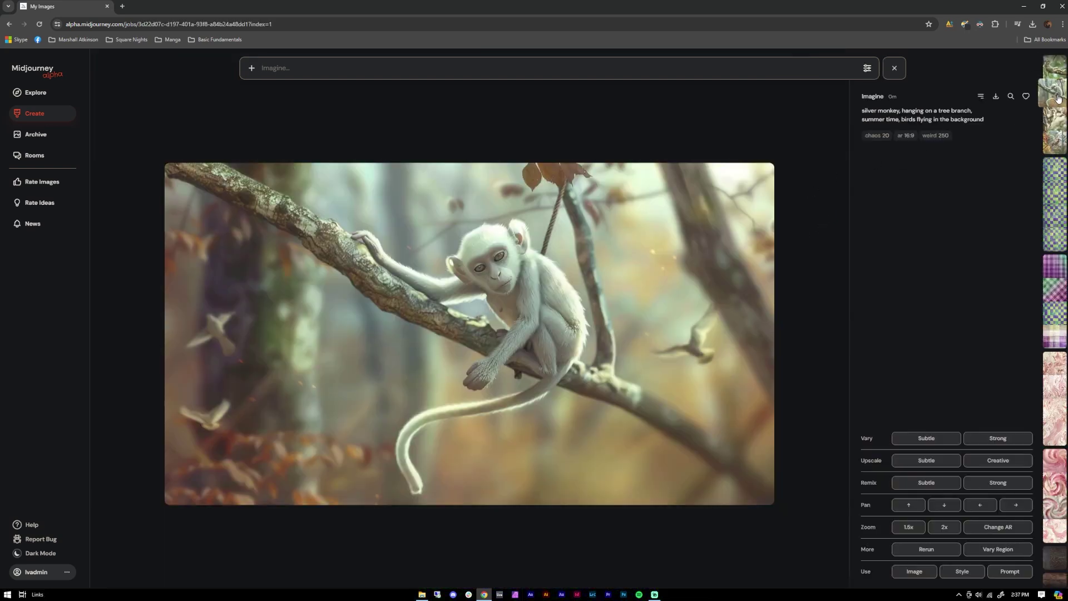
{"action": "left_click", "coordinate": [1047, 125]}
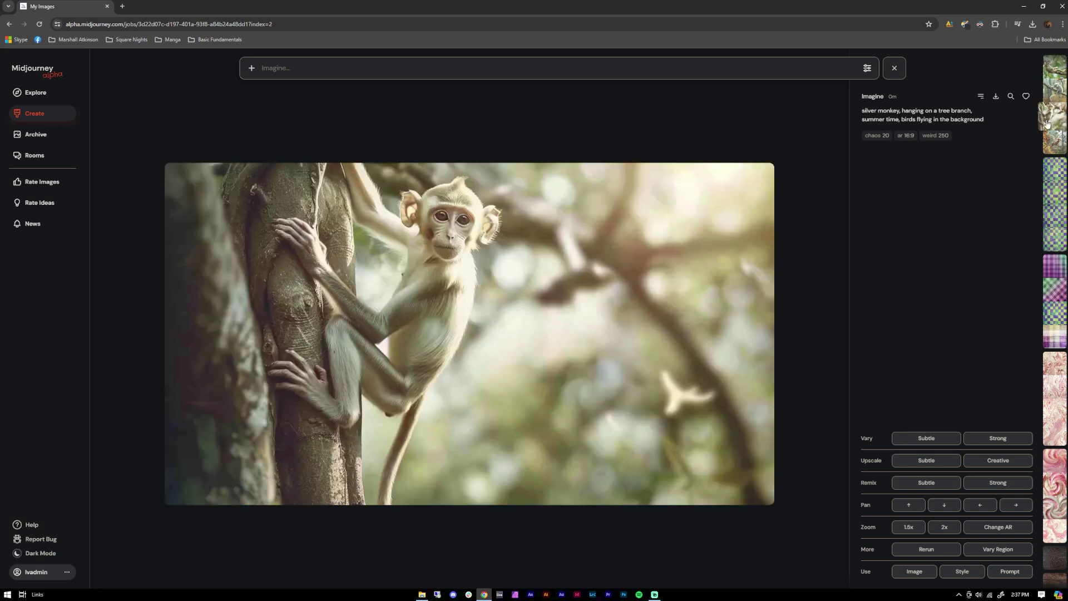
{"action": "left_click", "coordinate": [1052, 146]}
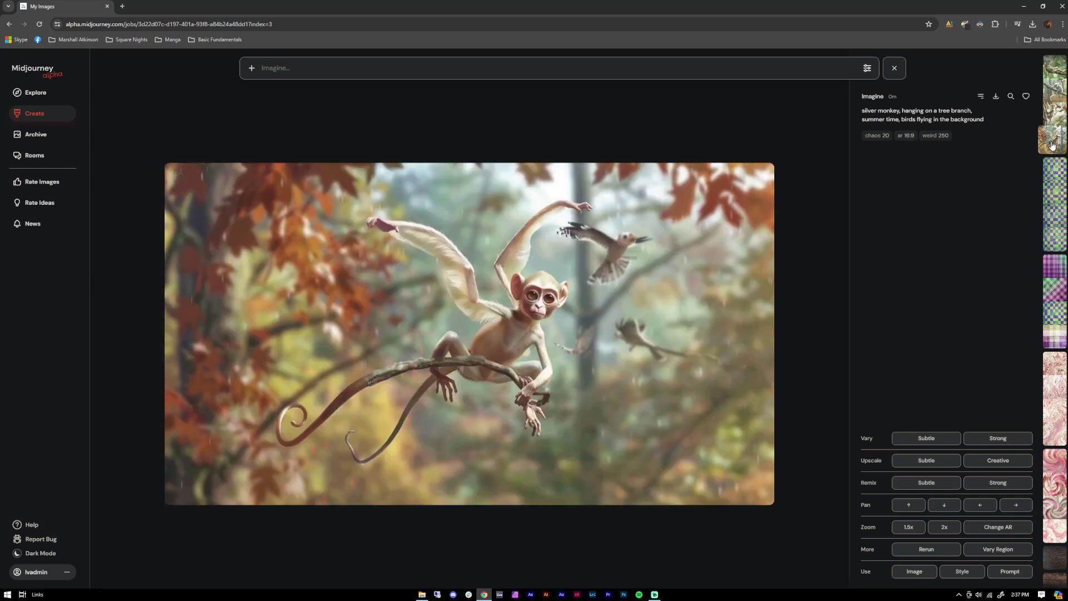
{"action": "left_click", "coordinate": [1050, 78]}
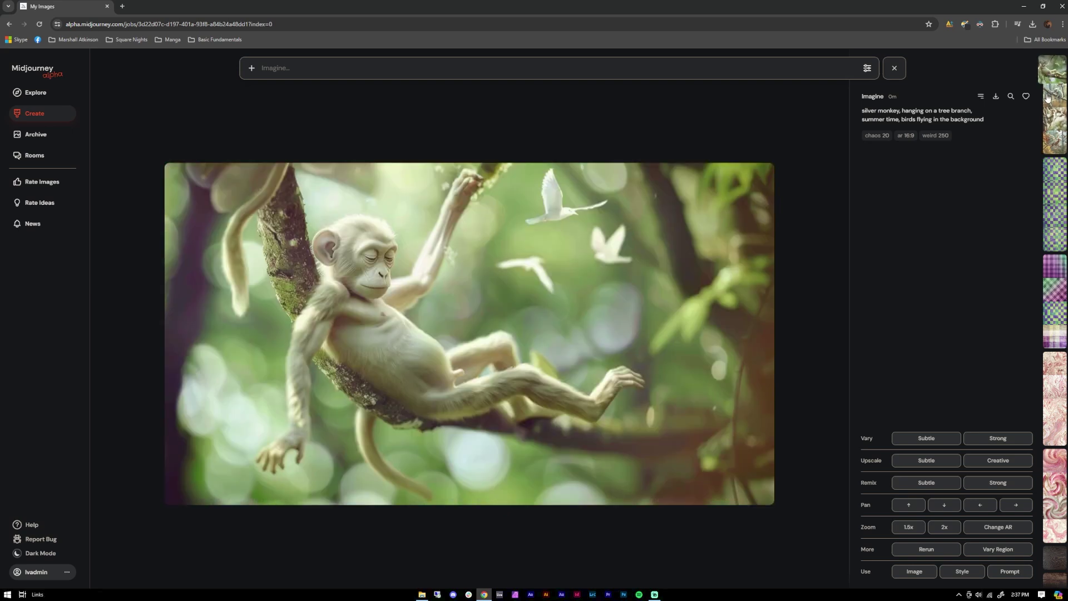
{"action": "left_click", "coordinate": [1051, 97]}
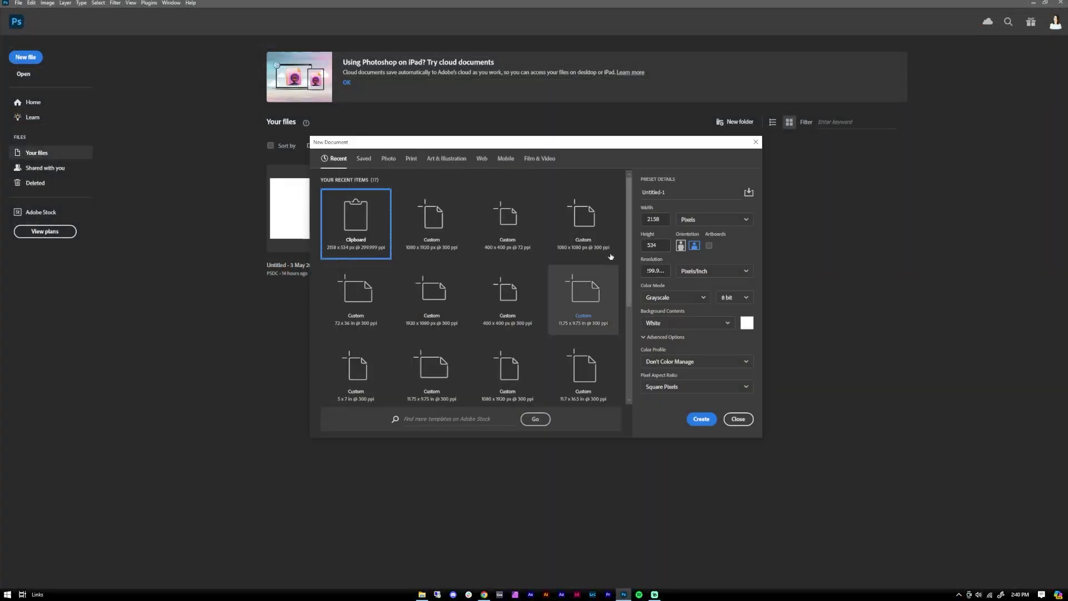
Create a 1080 × 1920 px document at 300 ppi in RGB colour
{"action": "double_click", "coordinate": [656, 219]}
{"action": "type", "text": "1080"}
{"action": "key", "text": "Tab"}
{"action": "type", "text": "1920"}
{"action": "key", "text": "Tab"}
{"action": "type", "text": "3"}
{"action": "scroll", "coordinate": [688, 297], "scroll_direction": "down", "scroll_amount": 1}
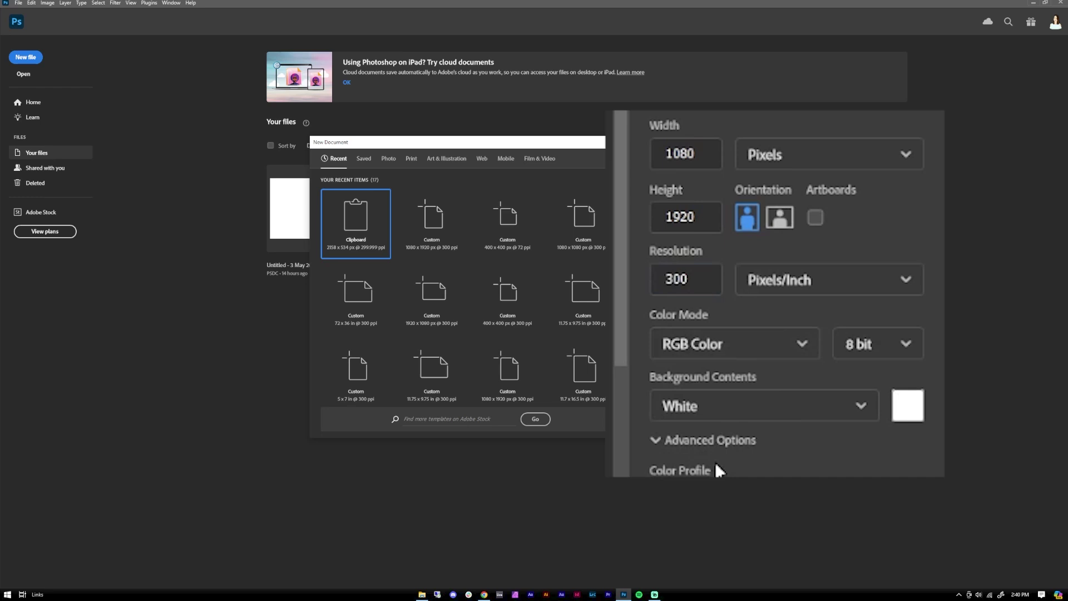
{"action": "left_click", "coordinate": [701, 419]}
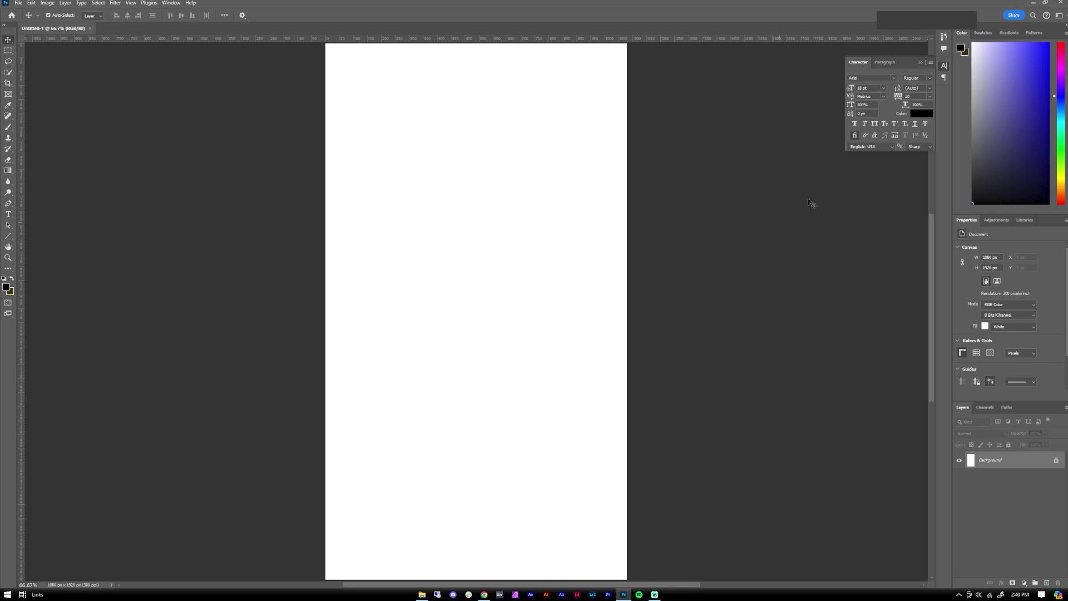
Drag the downloaded monkey image from Downloads onto the middle of the canvas and commit it
{"action": "left_click", "coordinate": [944, 66]}
{"action": "left_click", "coordinate": [423, 595]}
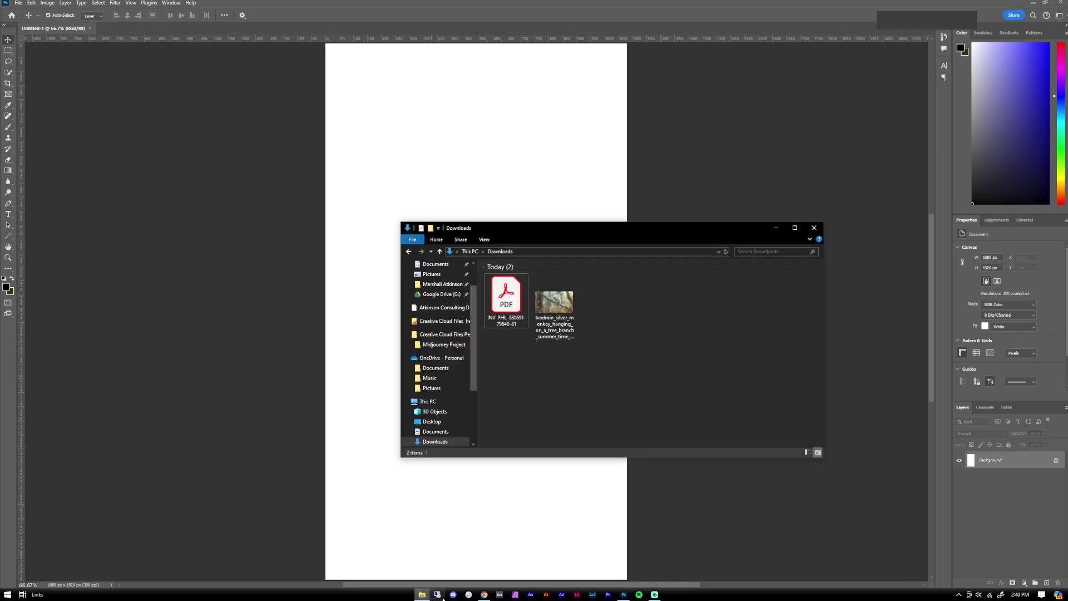
{"action": "left_click_drag", "start_coordinate": [564, 308], "coordinate": [482, 195]}
{"action": "key", "text": "Return"}
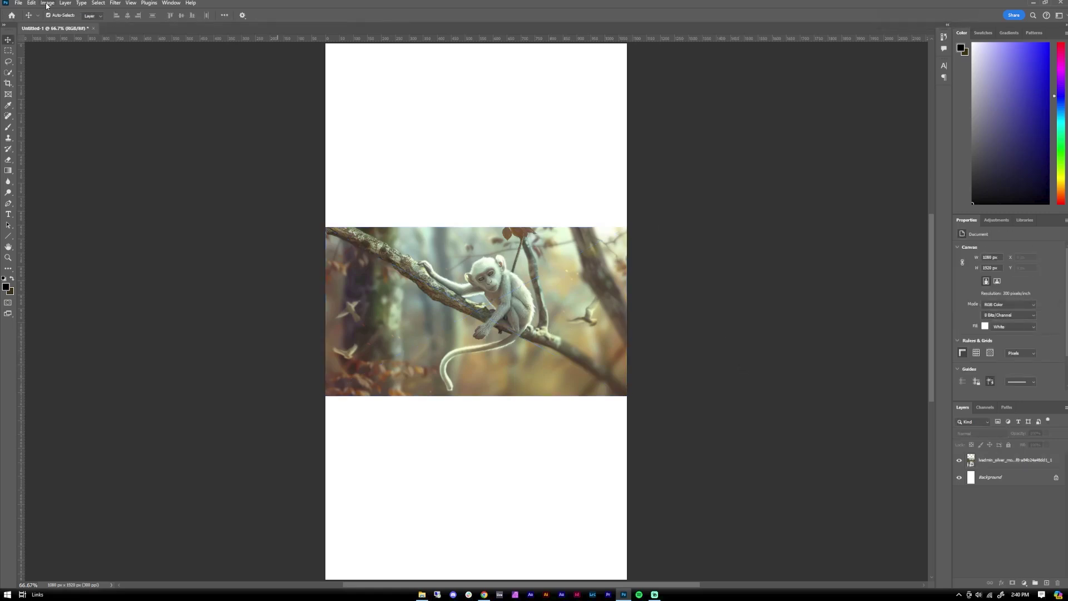
{"action": "key", "text": "m"}
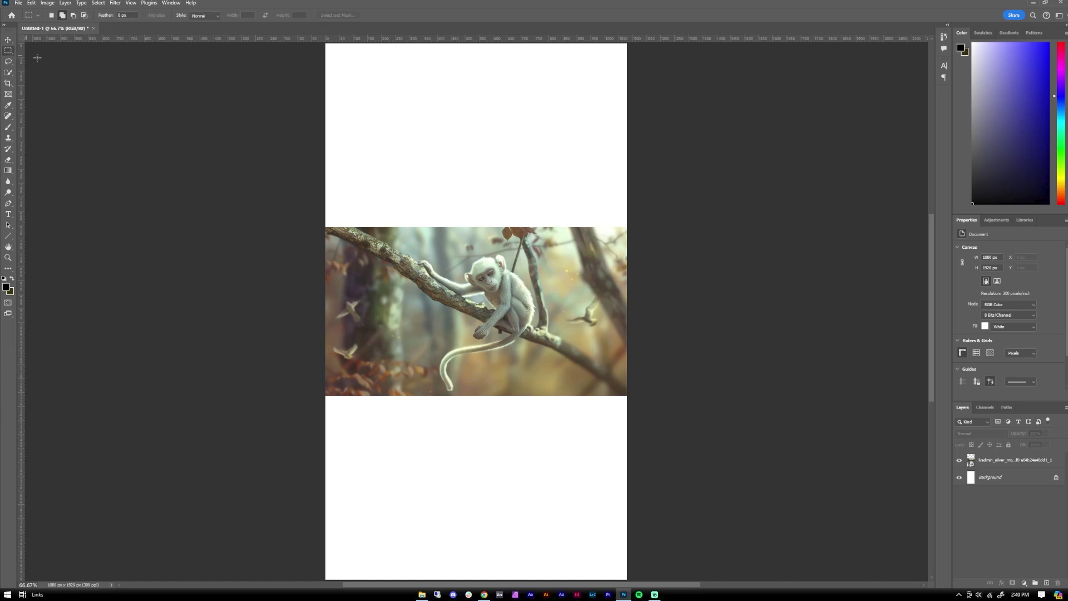
Marquee the empty top overlapping the image and run Generative Fill with an empty prompt
{"action": "left_click_drag", "start_coordinate": [326, 43], "coordinate": [645, 255]}
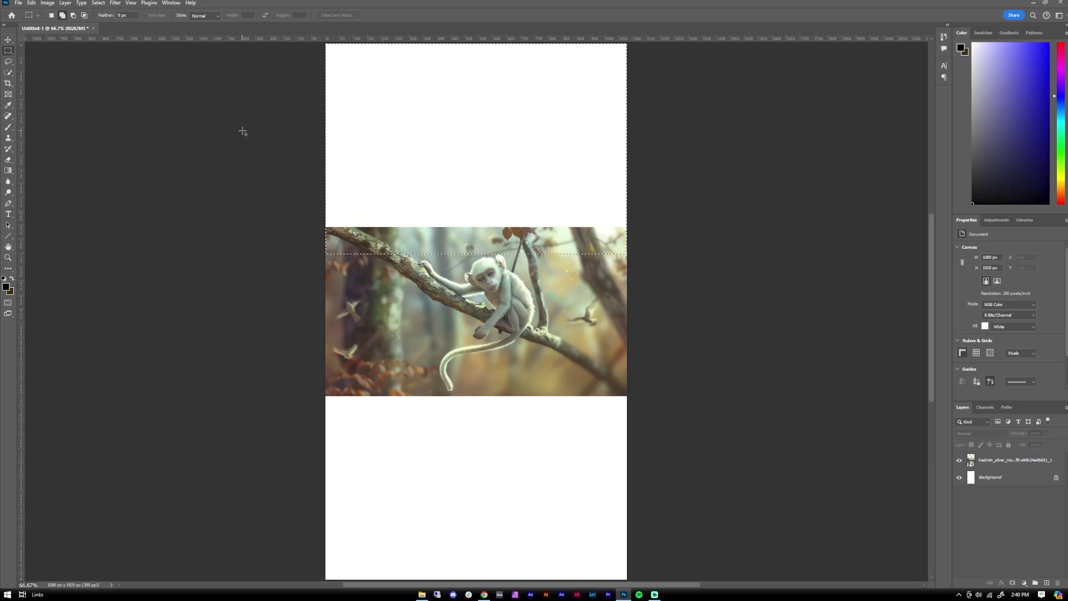
{"action": "left_click", "coordinate": [31, 7]}
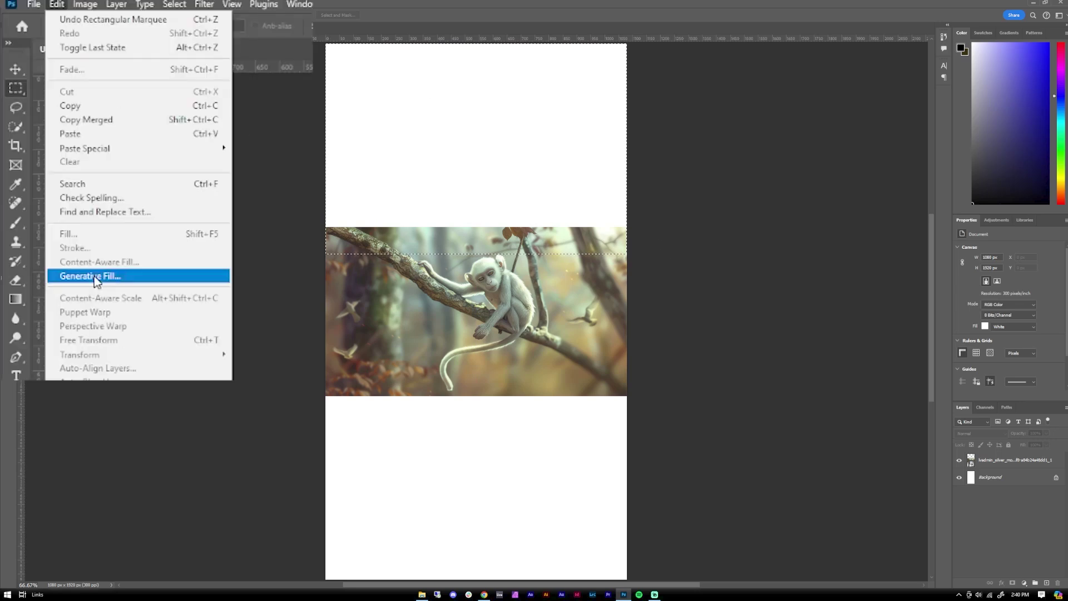
{"action": "left_click", "coordinate": [94, 277]}
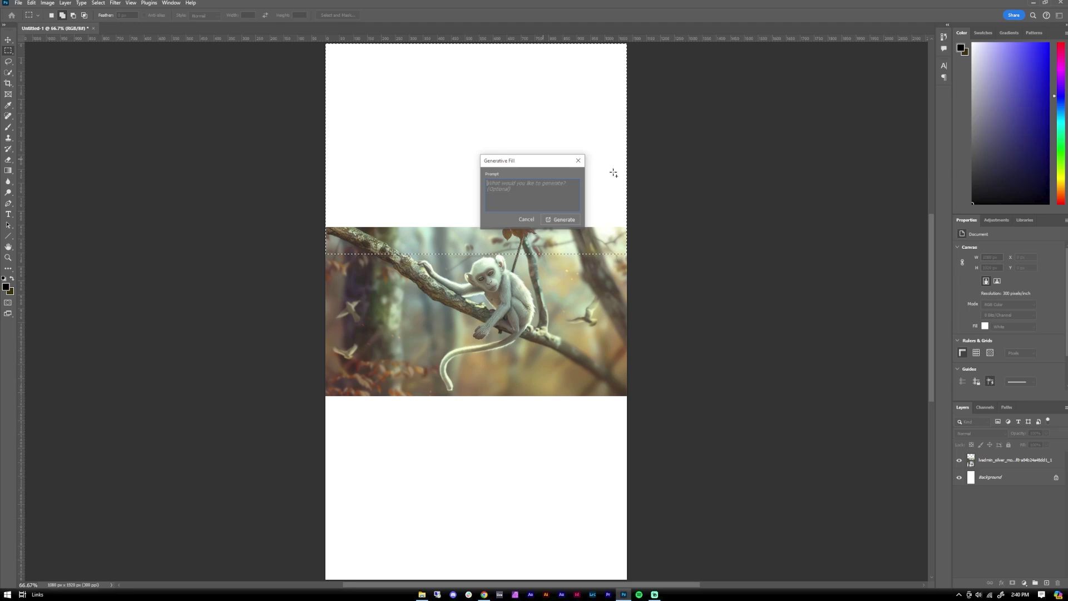
{"action": "left_click", "coordinate": [561, 219]}
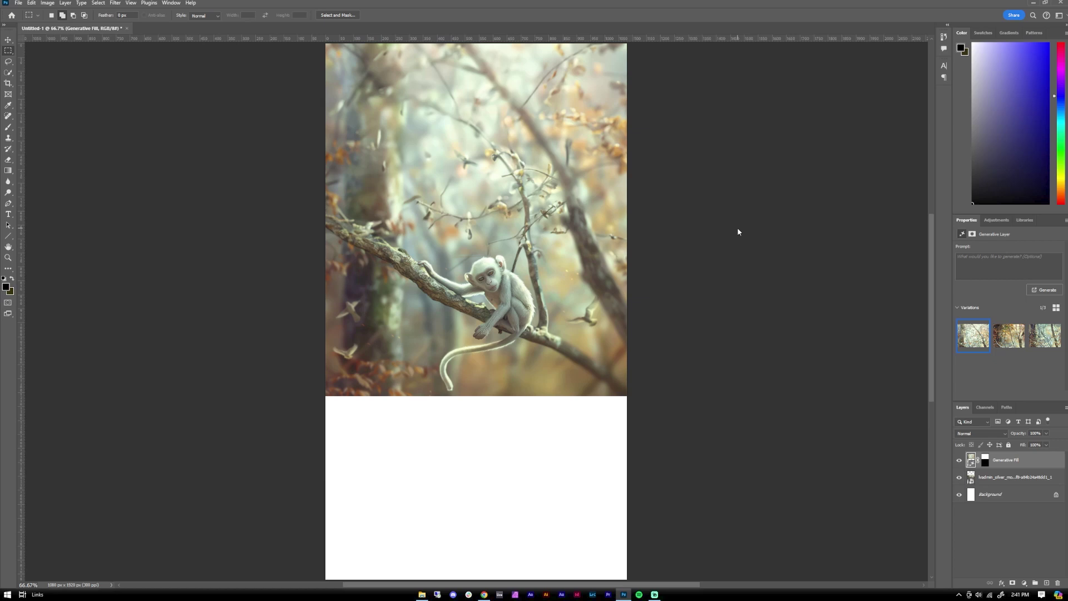
Compare the top-fill variations, keep the second, and marquee the empty bottom of the canvas
{"action": "left_click", "coordinate": [1004, 346]}
{"action": "left_click", "coordinate": [1044, 349]}
{"action": "left_click", "coordinate": [974, 336]}
{"action": "left_click", "coordinate": [1044, 339]}
{"action": "left_click", "coordinate": [974, 336]}
{"action": "left_click", "coordinate": [1002, 333]}
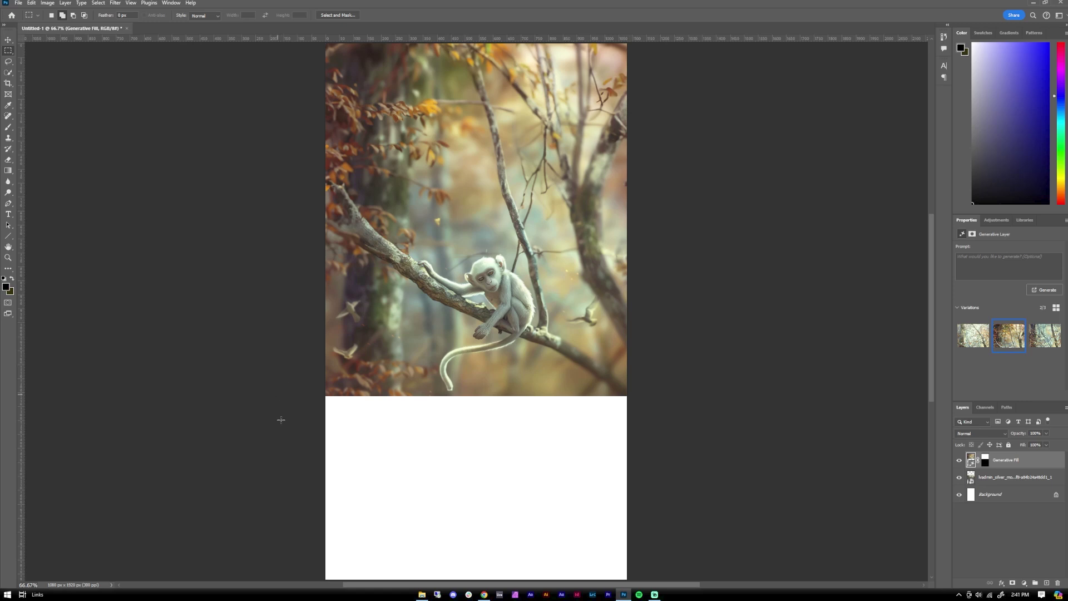
{"action": "left_click_drag", "start_coordinate": [325, 390], "coordinate": [687, 539]}
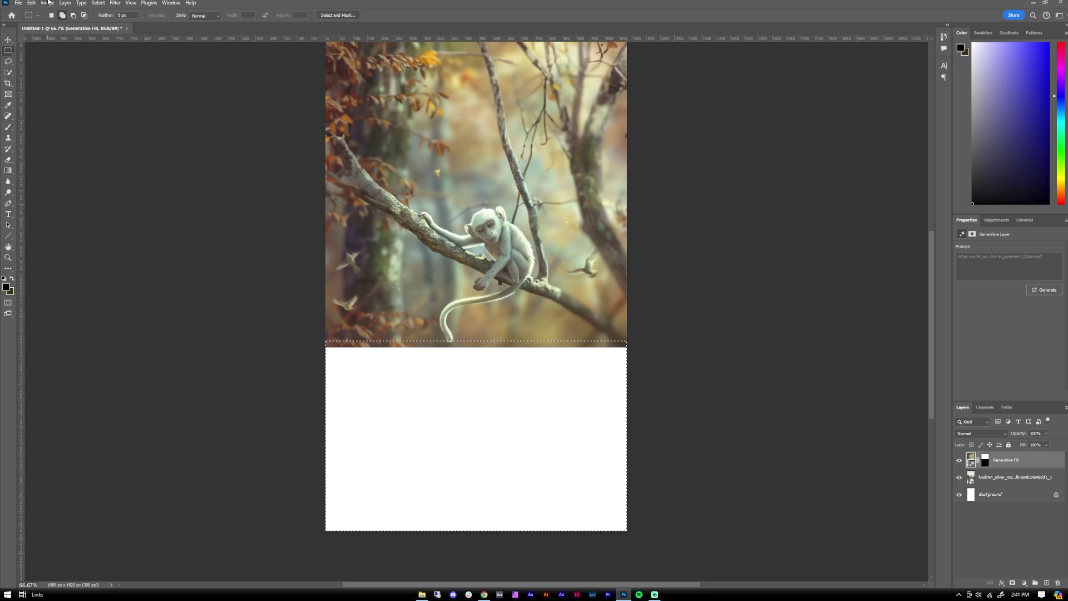
{"action": "left_click", "coordinate": [31, 3]}
Generative Fill the bottom selection and keep the second variation, where the monkey's tail hangs long
{"action": "left_click", "coordinate": [55, 157]}
{"action": "left_click", "coordinate": [561, 220]}
{"action": "scroll", "coordinate": [755, 356], "scroll_direction": "up", "scroll_amount": 3}
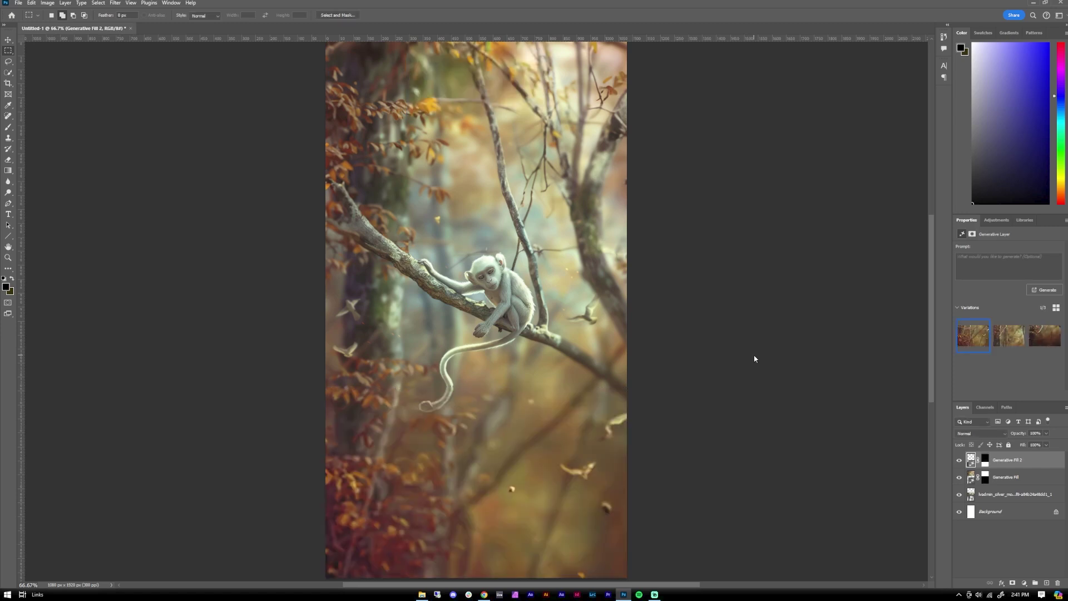
{"action": "left_click", "coordinate": [1002, 345]}
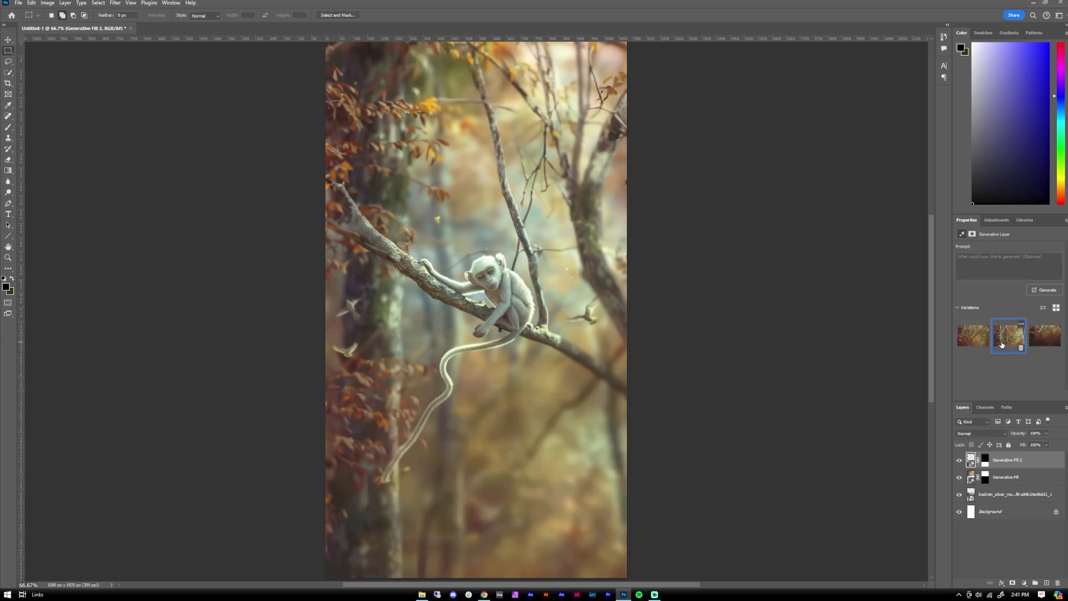
{"action": "left_click", "coordinate": [1034, 334]}
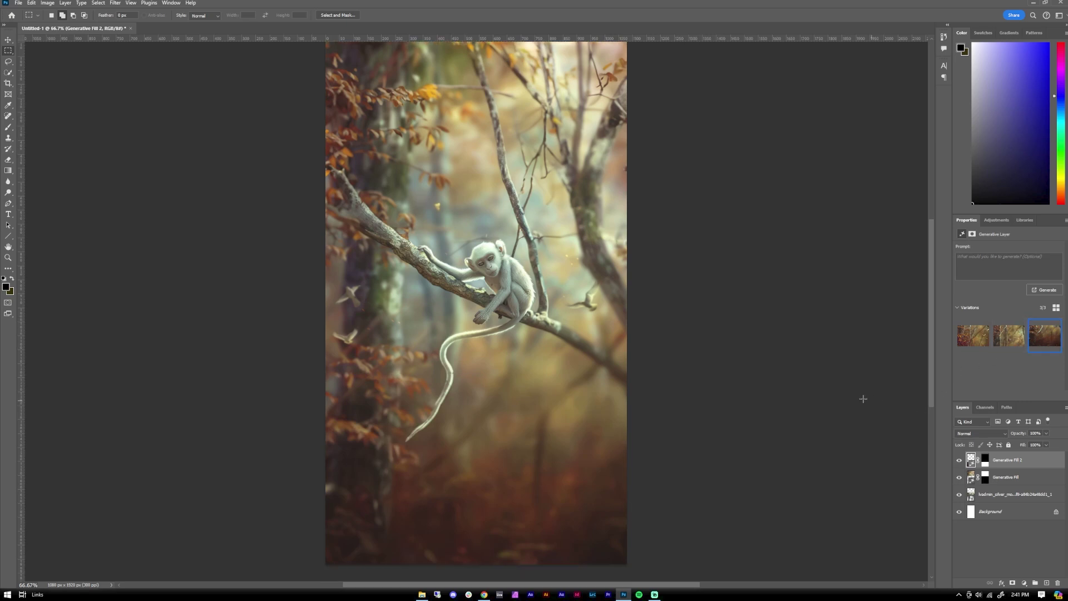
{"action": "left_click", "coordinate": [1003, 337]}
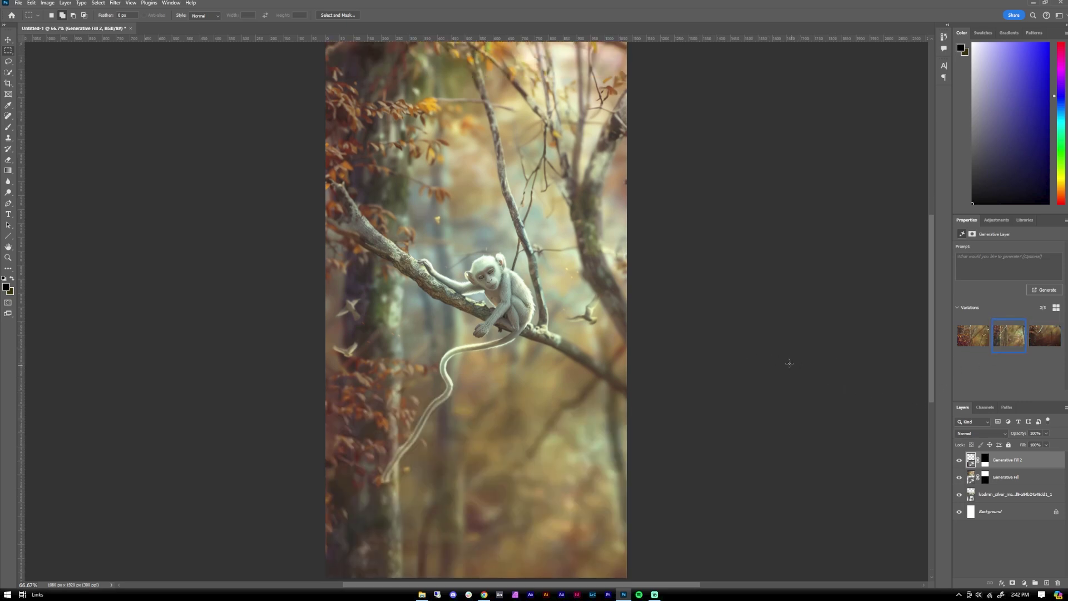
{"action": "scroll", "coordinate": [790, 365], "scroll_direction": "up", "scroll_amount": 1}
{"action": "scroll", "coordinate": [296, 373], "scroll_direction": "up", "scroll_amount": 4}
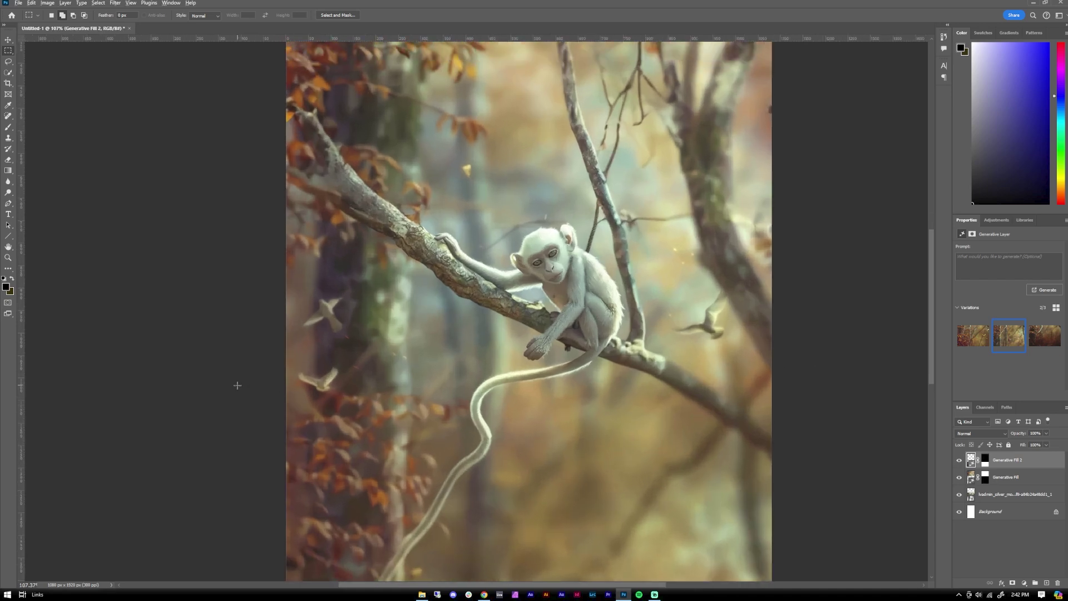
{"action": "scroll", "coordinate": [236, 385], "scroll_direction": "up", "scroll_amount": 3}
Lasso the two birds left of the monkey and Generative Fill them with 'change to butterflies'
{"action": "left_click", "coordinate": [8, 61]}
{"action": "mouse_move", "coordinate": [237, 336]}
{"action": "left_mouse_down"}
{"action": "mouse_move", "coordinate": [238, 417]}
{"action": "mouse_move", "coordinate": [265, 437]}
{"action": "mouse_move", "coordinate": [292, 427]}
{"action": "mouse_move", "coordinate": [315, 384]}
{"action": "mouse_move", "coordinate": [301, 364]}
{"action": "mouse_move", "coordinate": [312, 289]}
{"action": "mouse_move", "coordinate": [286, 273]}
{"action": "mouse_move", "coordinate": [251, 288]}
{"action": "mouse_move", "coordinate": [240, 332]}
{"action": "left_mouse_up"}
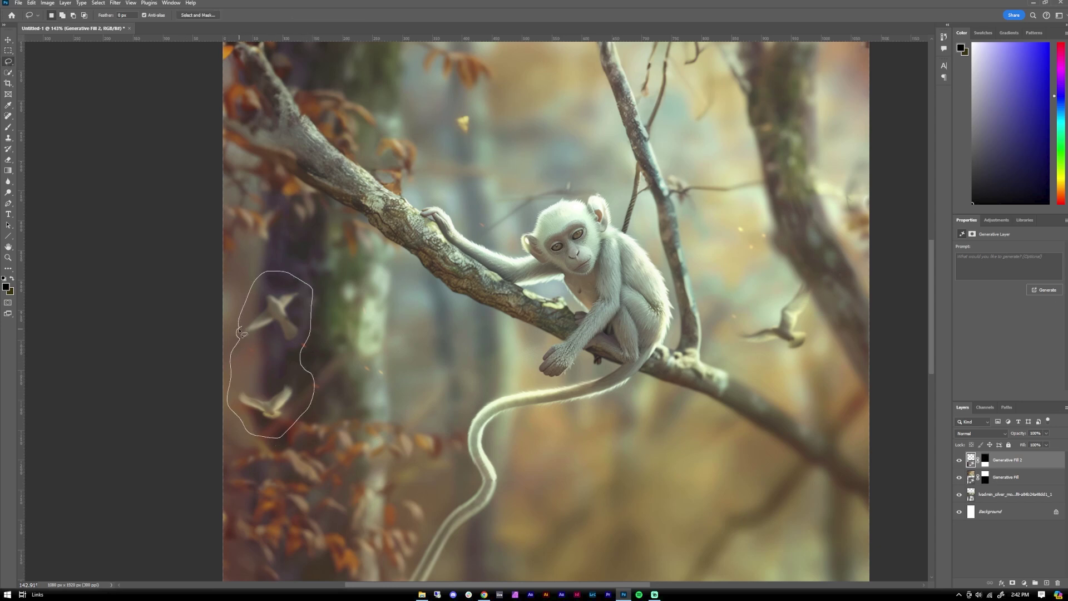
{"action": "left_click", "coordinate": [31, 3]}
{"action": "left_click", "coordinate": [59, 149]}
{"action": "type", "text": "c"}
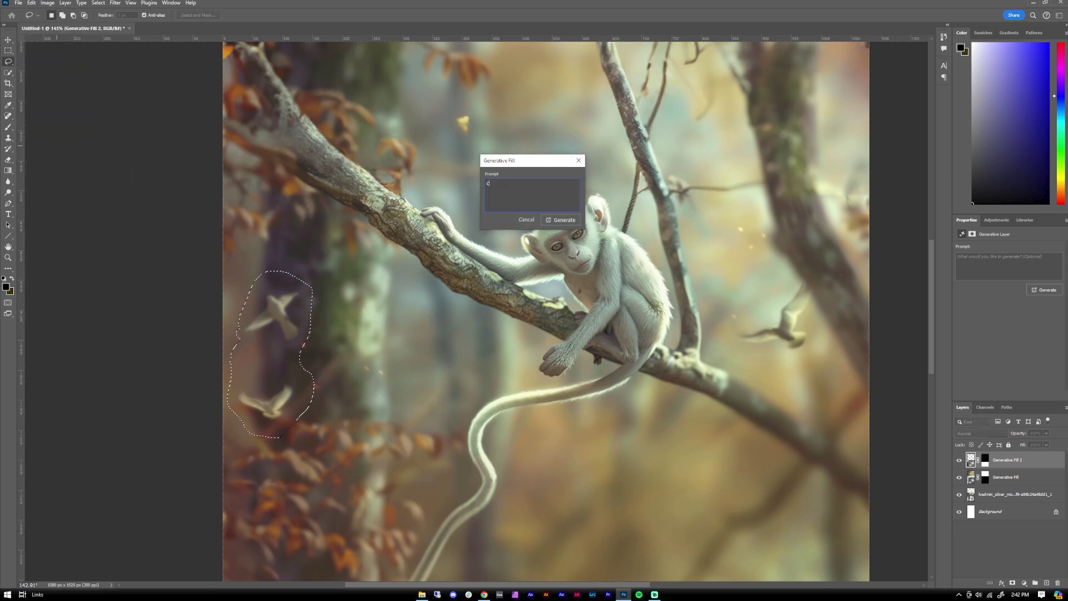
{"action": "type", "text": "hange to butterflies"}
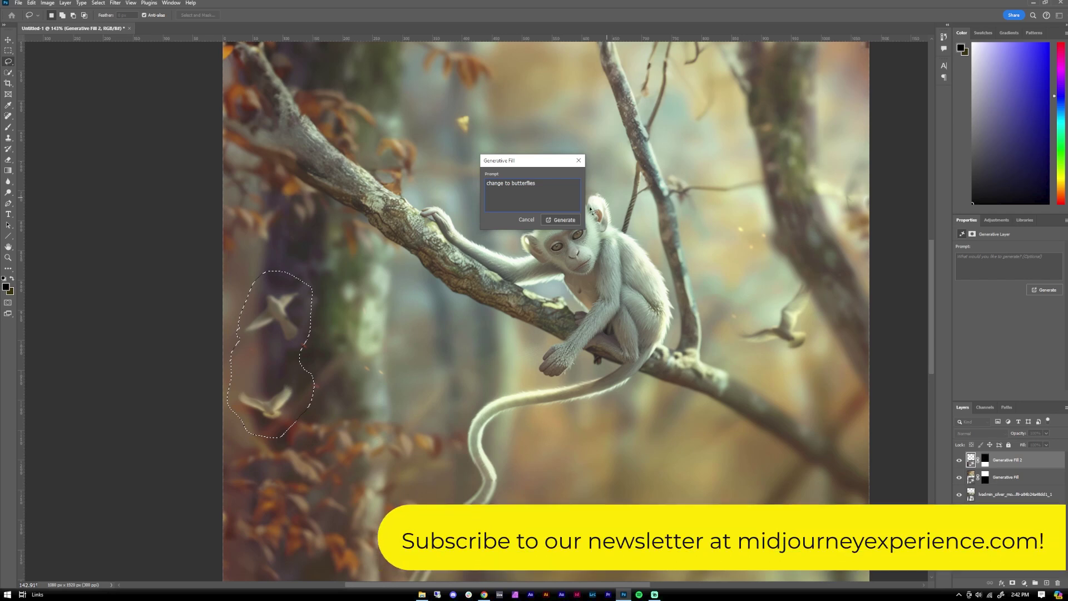
{"action": "left_click", "coordinate": [562, 220]}
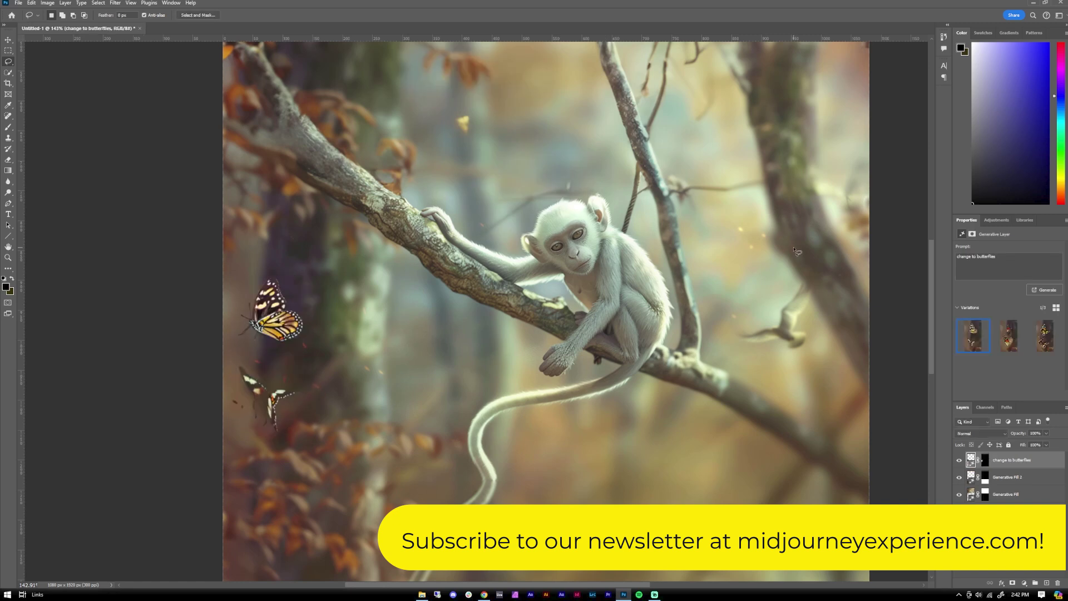
Compare the butterfly variations and keep the third one
{"action": "left_click", "coordinate": [1009, 341]}
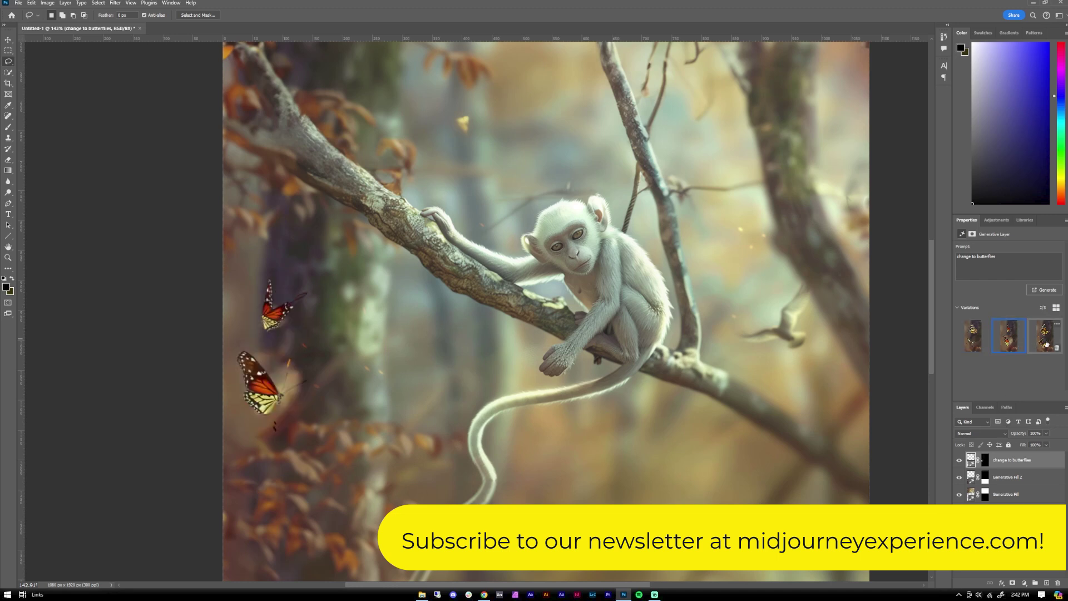
{"action": "left_click", "coordinate": [1045, 335]}
{"action": "scroll", "coordinate": [655, 372], "scroll_direction": "down", "scroll_amount": 6}
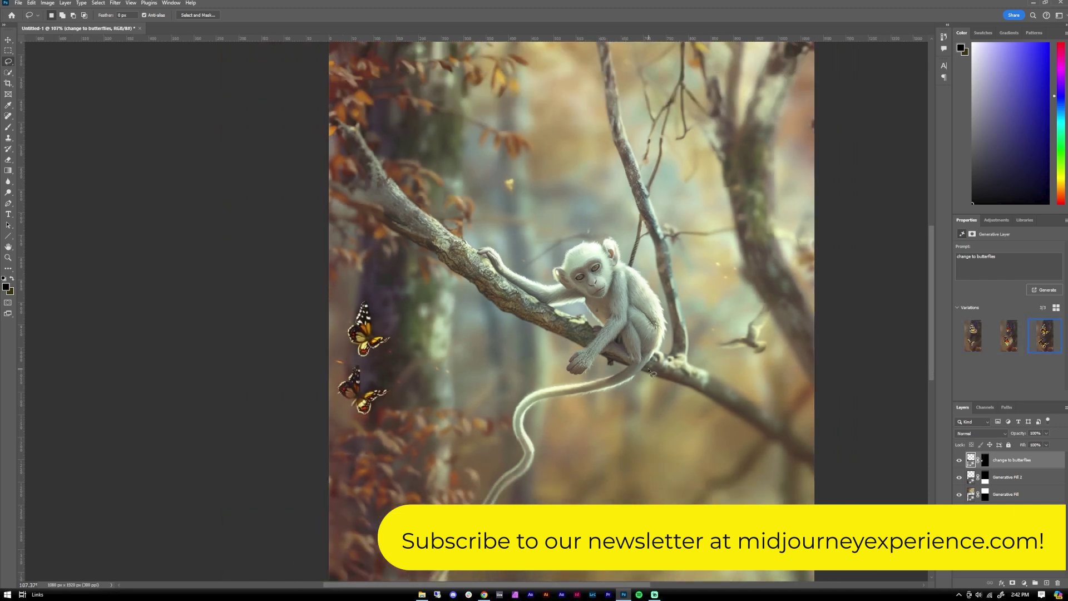
{"action": "scroll", "coordinate": [802, 434], "scroll_direction": "up", "scroll_amount": 7}
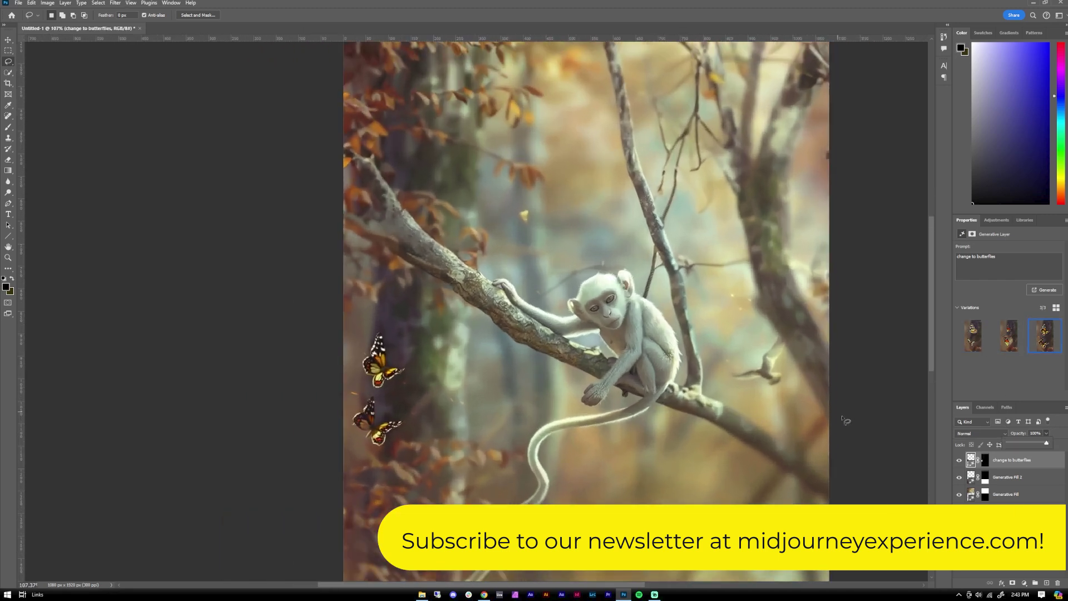
Lasso the right-hand bird, Generative Fill it with 'blurry butterfly', and keep the third, orange variation
{"action": "mouse_move", "coordinate": [814, 335]}
{"action": "left_mouse_down"}
{"action": "mouse_move", "coordinate": [801, 303]}
{"action": "mouse_move", "coordinate": [780, 307]}
{"action": "mouse_move", "coordinate": [714, 361]}
{"action": "mouse_move", "coordinate": [722, 385]}
{"action": "mouse_move", "coordinate": [789, 395]}
{"action": "mouse_move", "coordinate": [823, 377]}
{"action": "mouse_move", "coordinate": [821, 344]}
{"action": "left_mouse_up"}
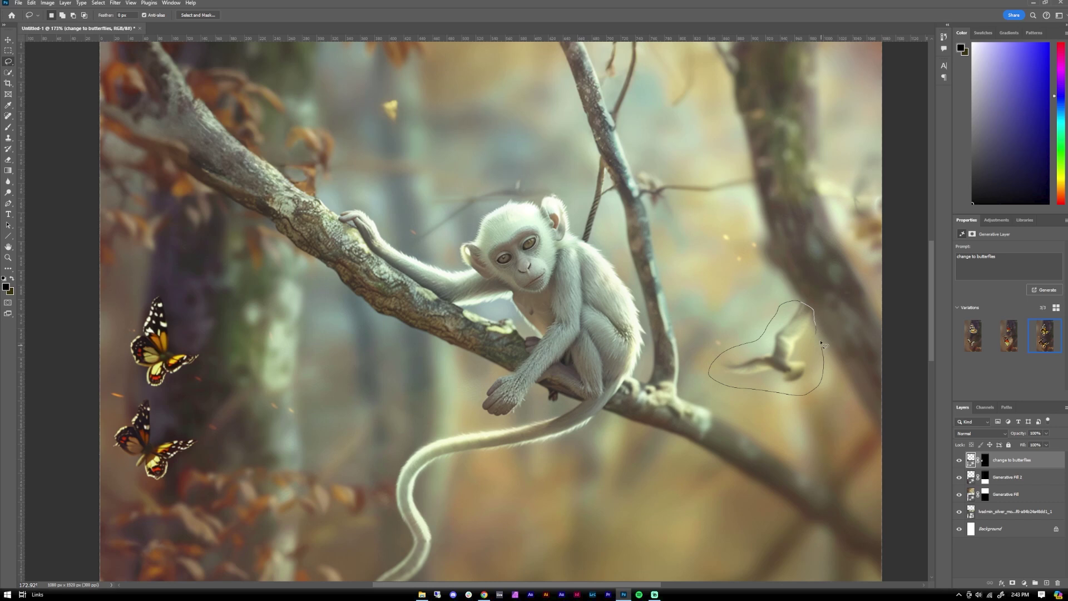
{"action": "left_click_drag", "start_coordinate": [822, 344], "coordinate": [823, 347]}
{"action": "left_click", "coordinate": [1013, 511]}
{"action": "left_click", "coordinate": [31, 3]}
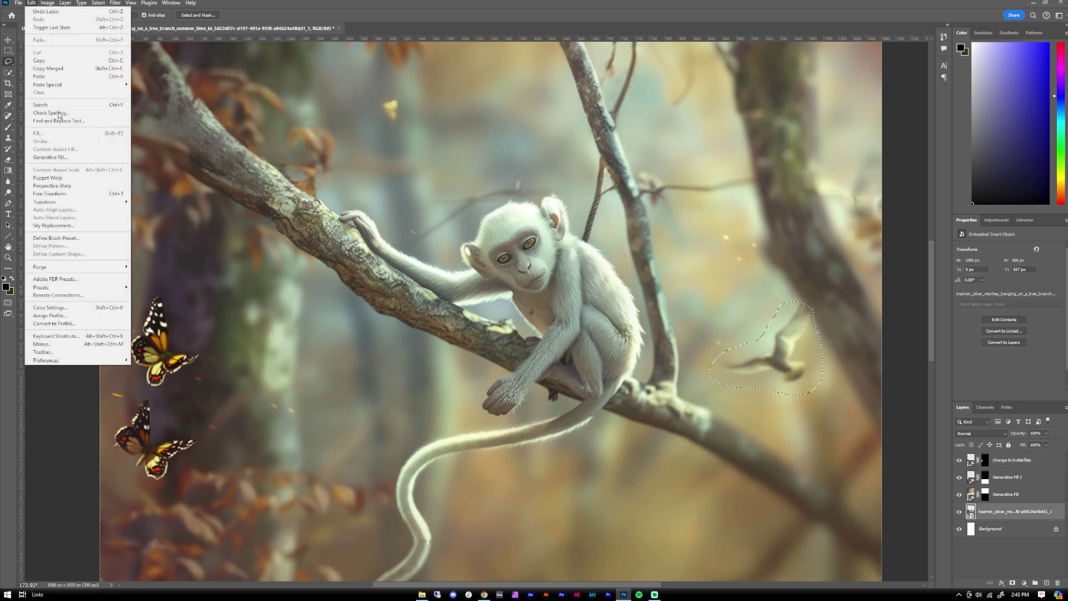
{"action": "left_click", "coordinate": [50, 158]}
{"action": "type", "text": "blurry butterfly"}
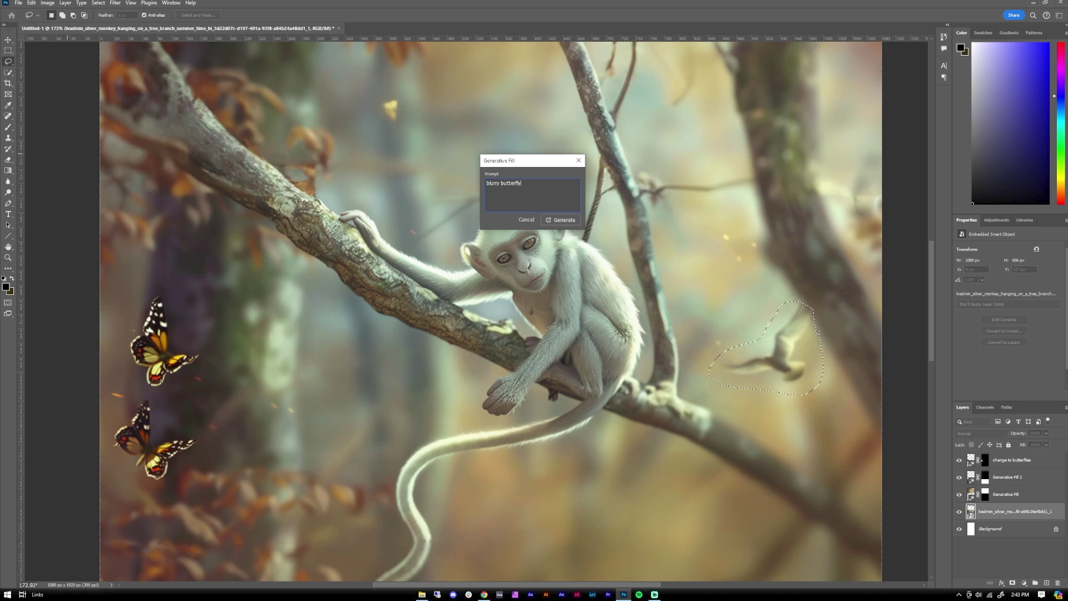
{"action": "left_click", "coordinate": [563, 221]}
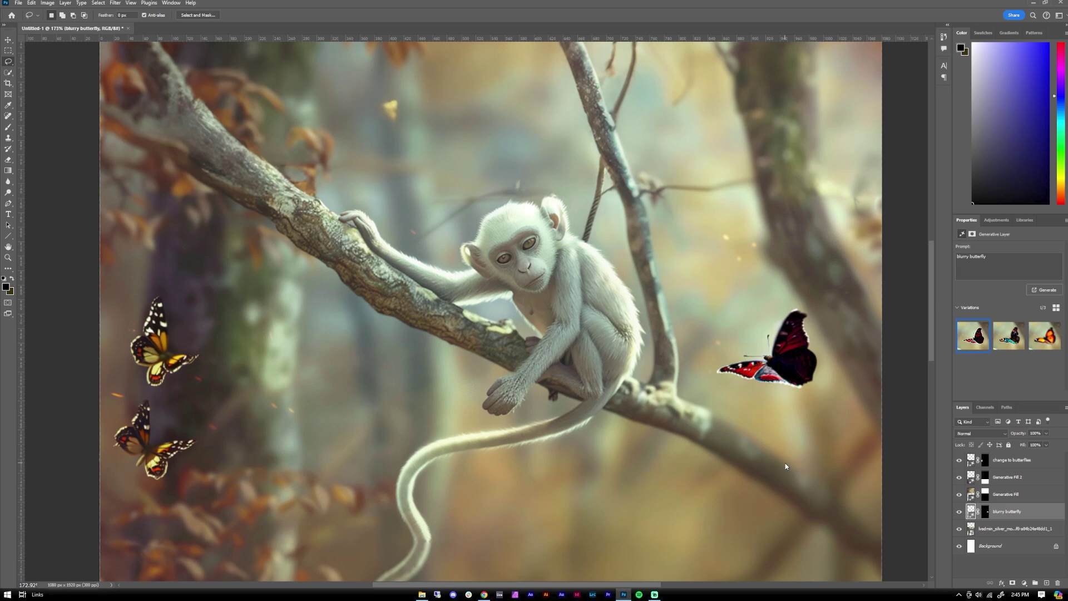
{"action": "left_click", "coordinate": [1045, 336]}
Lasso the lower part of the monkey's tail and Generative Fill it with the prompt 'remove'
{"action": "scroll", "coordinate": [734, 406], "scroll_direction": "down", "scroll_amount": 6}
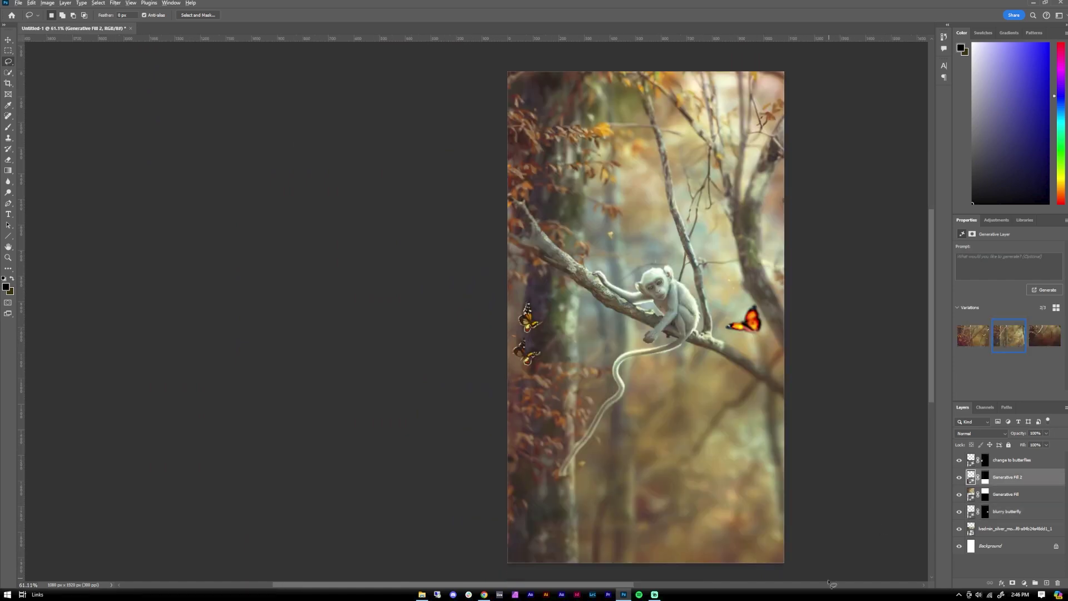
{"action": "scroll", "coordinate": [851, 585], "scroll_direction": "up", "scroll_amount": 1}
{"action": "scroll", "coordinate": [586, 295], "scroll_direction": "up", "scroll_amount": 2}
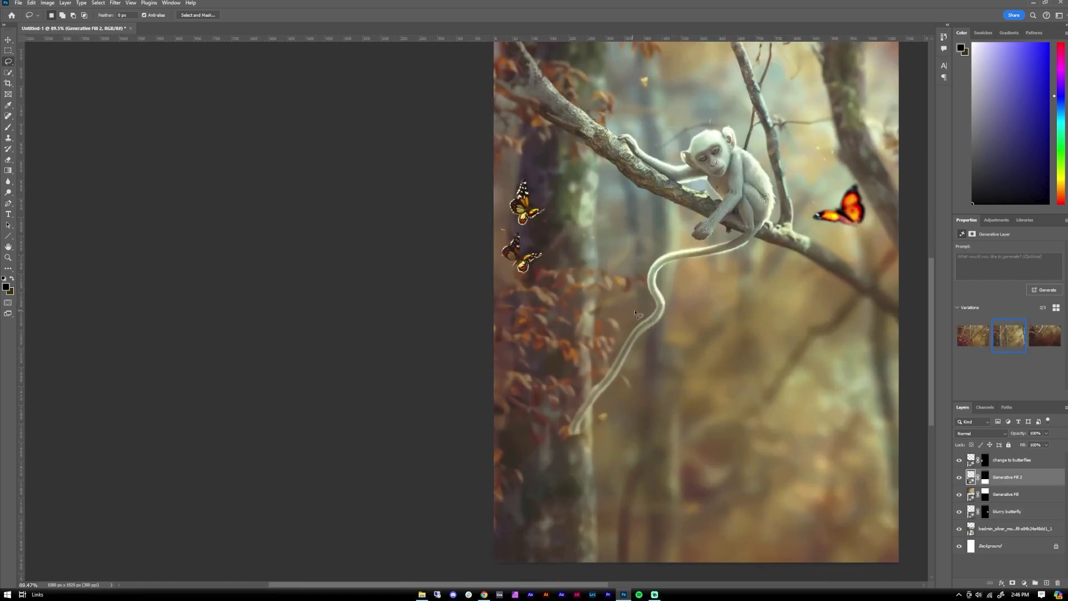
{"action": "mouse_move", "coordinate": [643, 309]}
{"action": "left_mouse_down"}
{"action": "mouse_move", "coordinate": [565, 391]}
{"action": "mouse_move", "coordinate": [555, 426]}
{"action": "mouse_move", "coordinate": [576, 455]}
{"action": "mouse_move", "coordinate": [646, 426]}
{"action": "mouse_move", "coordinate": [686, 329]}
{"action": "mouse_move", "coordinate": [683, 309]}
{"action": "mouse_move", "coordinate": [643, 307]}
{"action": "left_mouse_up"}
{"action": "left_click", "coordinate": [19, 3]}
{"action": "mouse_move", "coordinate": [31, 3]}
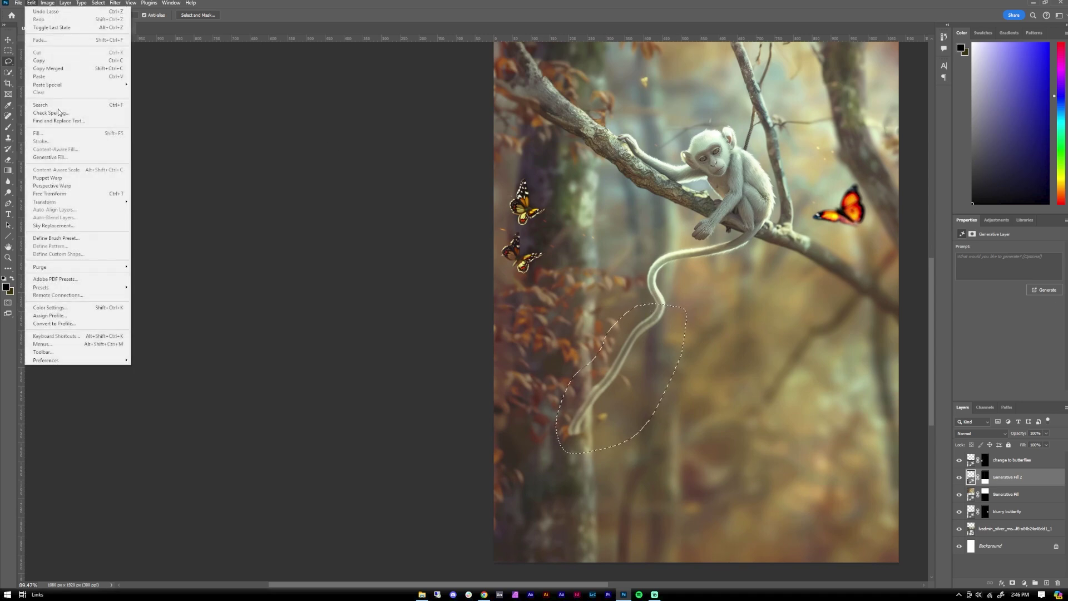
{"action": "left_click", "coordinate": [55, 157]}
{"action": "type", "text": "remove"}
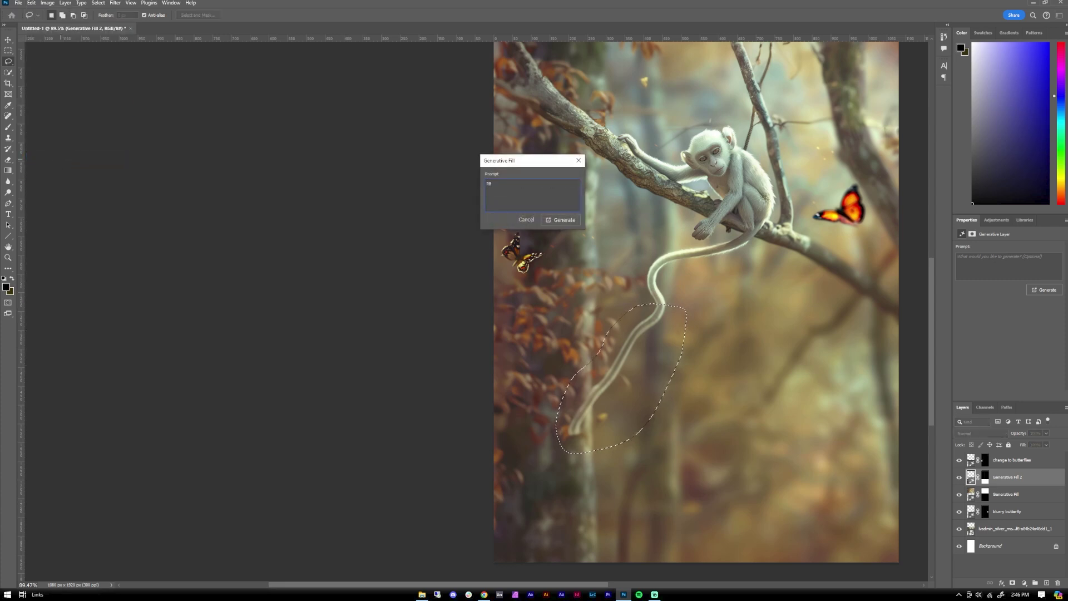
{"action": "left_click", "coordinate": [556, 220]}
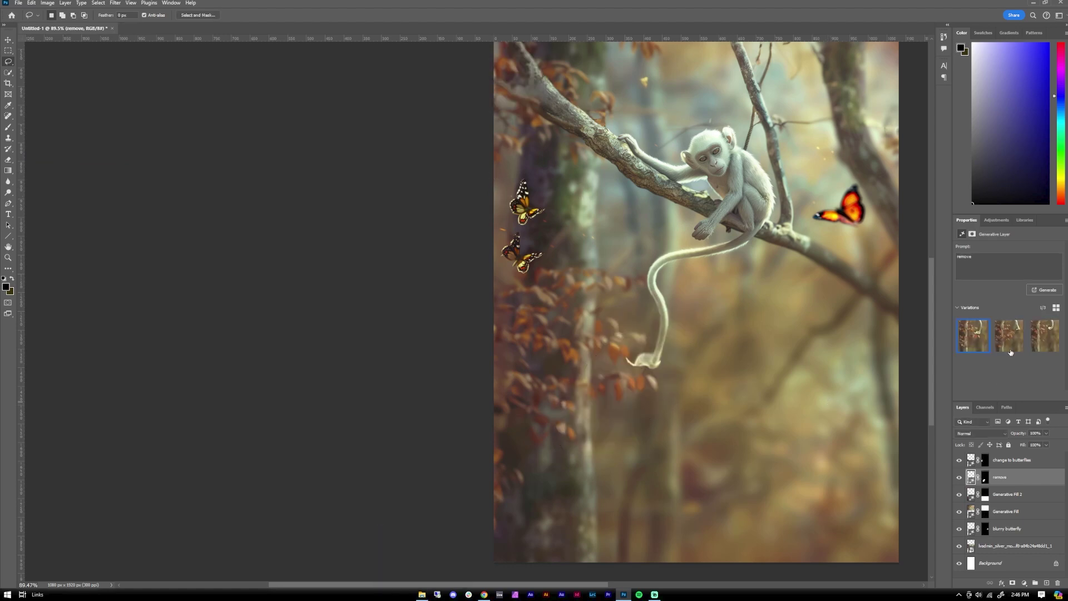
Keep the third tail-removal variation, which shortens the tail to a curled tip
{"action": "left_click", "coordinate": [1011, 352]}
{"action": "left_click", "coordinate": [1040, 340]}
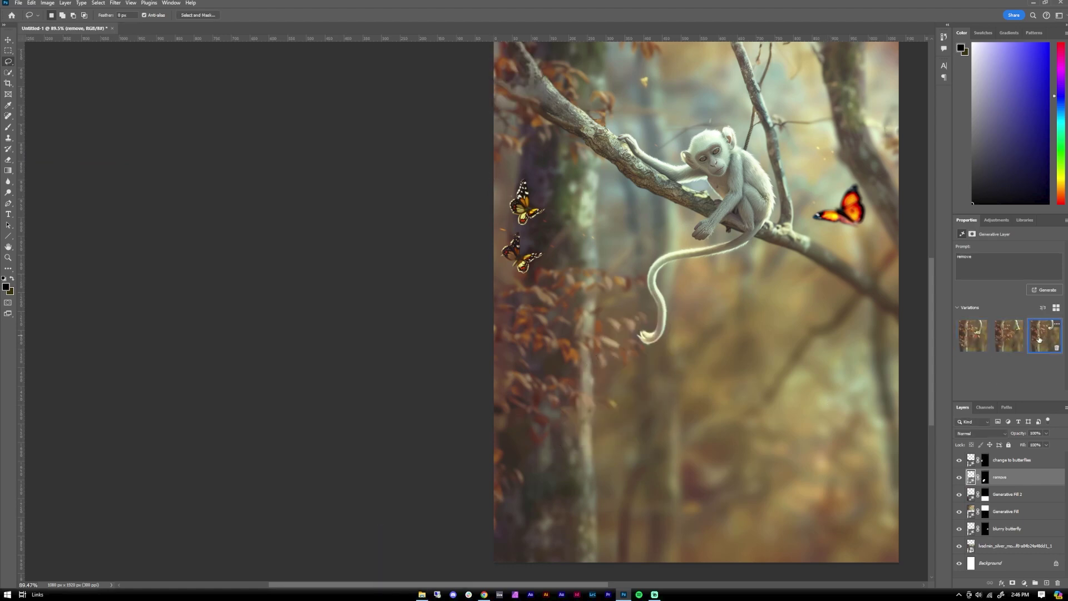
{"action": "scroll", "coordinate": [518, 352], "scroll_direction": "down", "scroll_amount": 3}
{"action": "scroll", "coordinate": [518, 352], "scroll_direction": "up", "scroll_amount": 2}
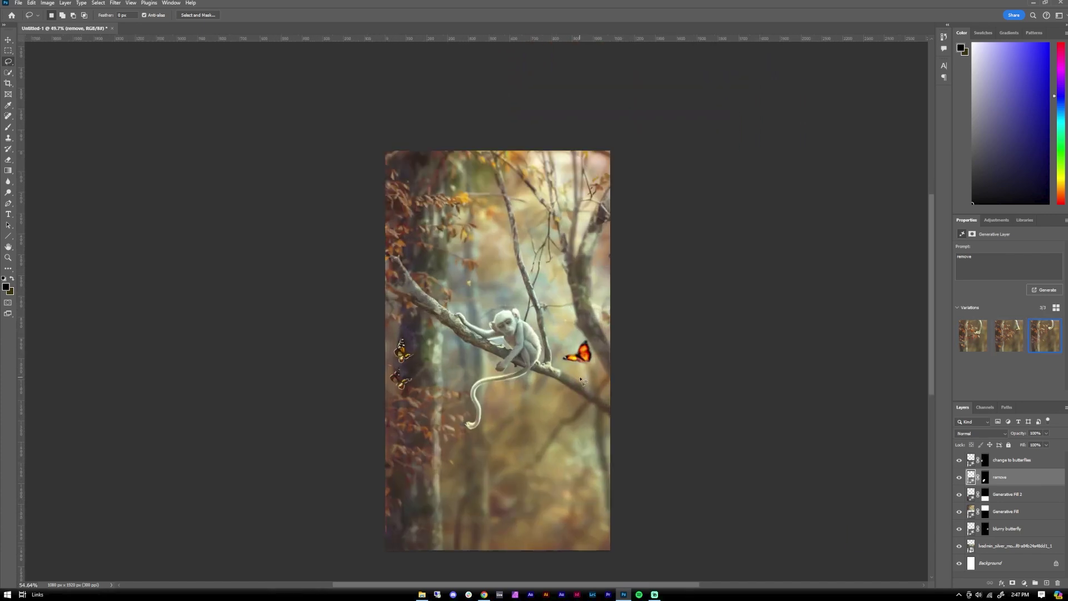
Draw an elliptical selection over the top-right area of the forest scene
{"action": "scroll", "coordinate": [519, 352], "scroll_direction": "up", "scroll_amount": 1}
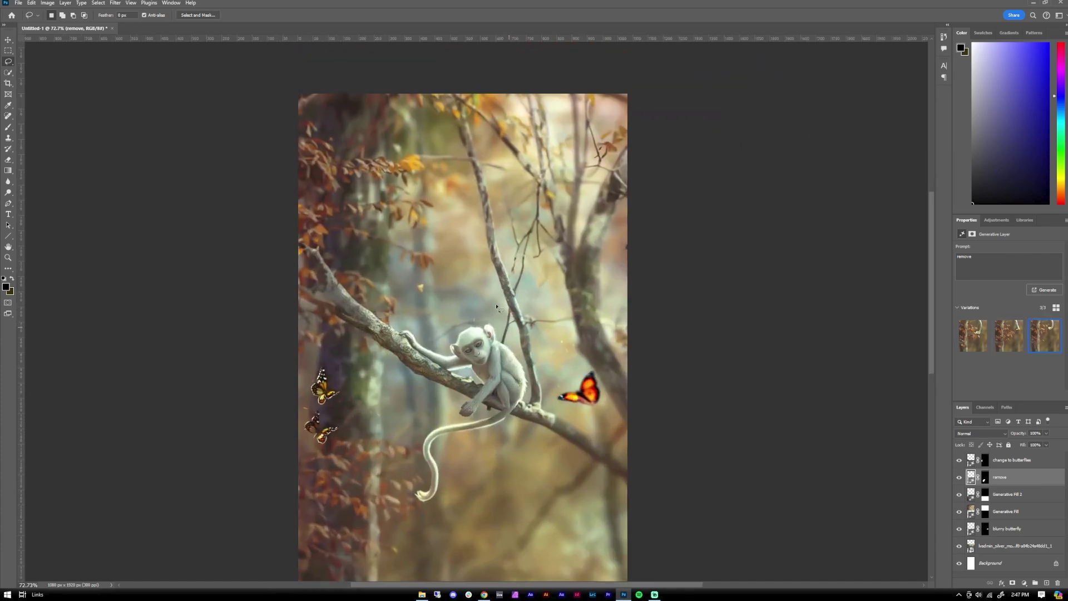
{"action": "left_click", "coordinate": [9, 54]}
{"action": "left_click", "coordinate": [53, 59]}
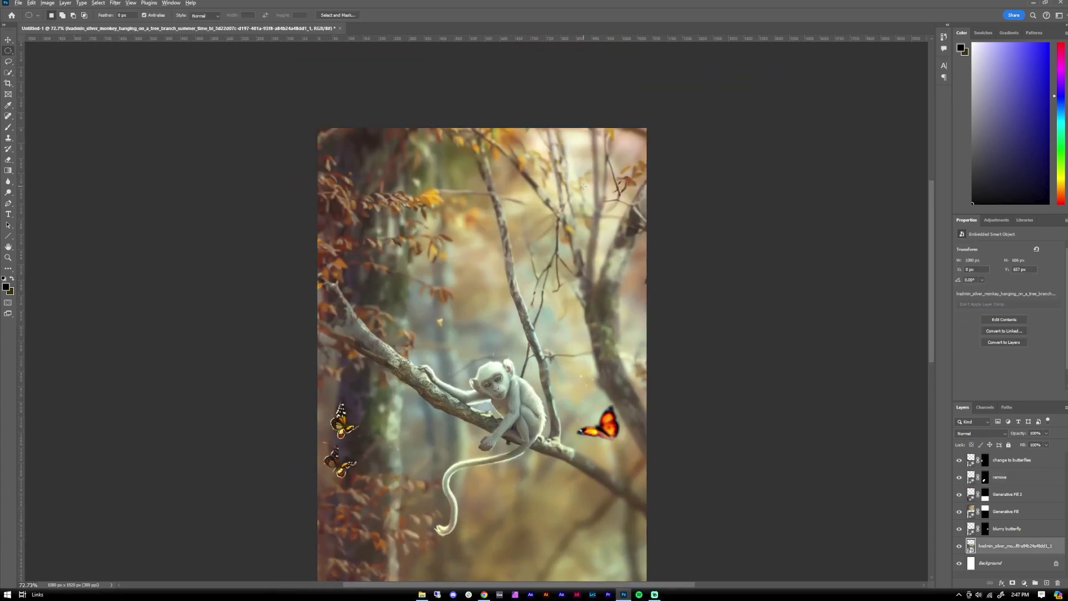
{"action": "left_click_drag", "start_coordinate": [526, 129], "coordinate": [780, 298]}
{"action": "left_click", "coordinate": [724, 297]}
{"action": "left_click_drag", "start_coordinate": [620, 143], "coordinate": [744, 302]}
Generative Fill the ellipse with the prompt 'Sunlight rays'
{"action": "scroll", "coordinate": [744, 302], "scroll_direction": "down", "scroll_amount": 3}
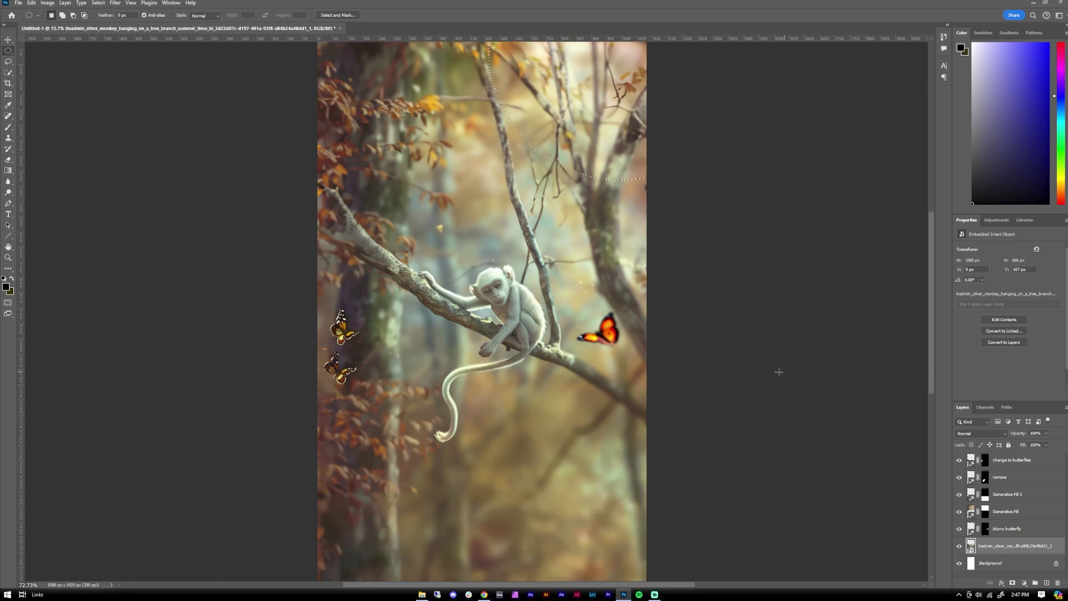
{"action": "left_click", "coordinate": [31, 2]}
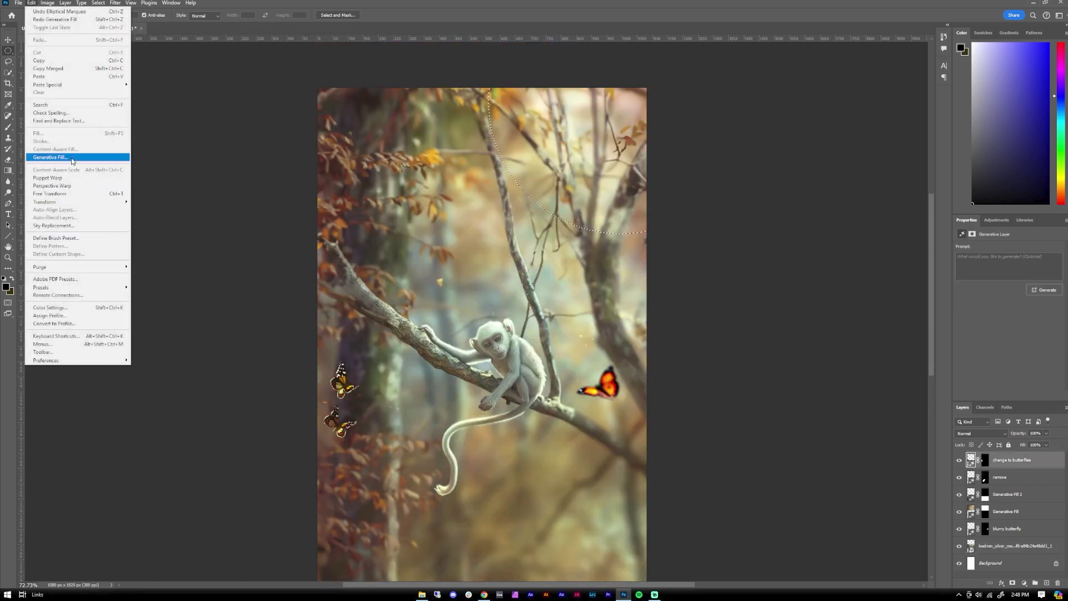
{"action": "left_click", "coordinate": [72, 158]}
{"action": "type", "text": "Sun "}
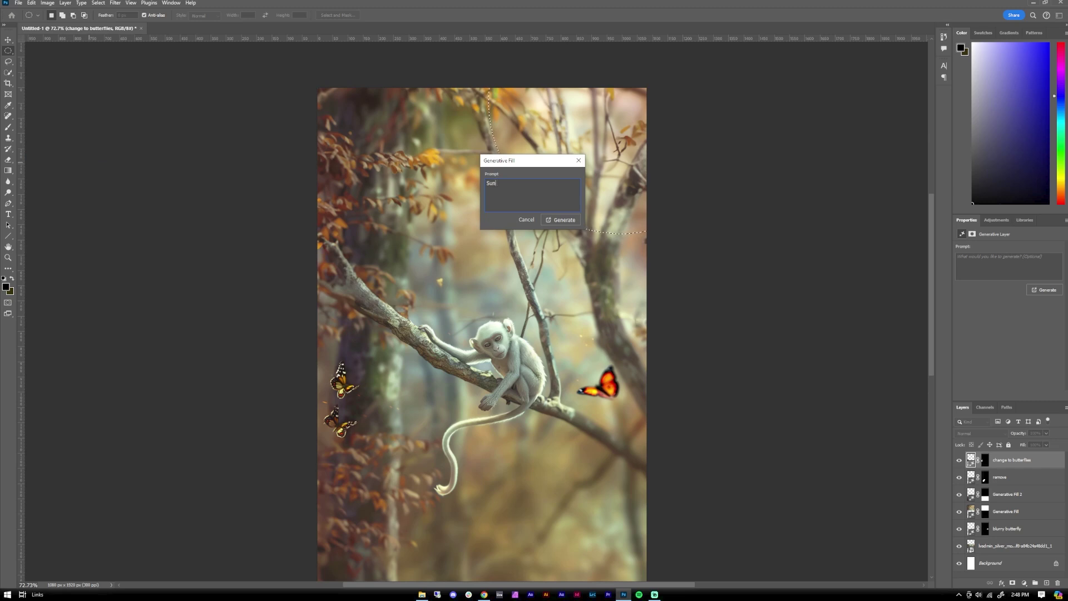
{"action": "type", "text": "light ra"}
{"action": "left_click", "coordinate": [554, 220]}
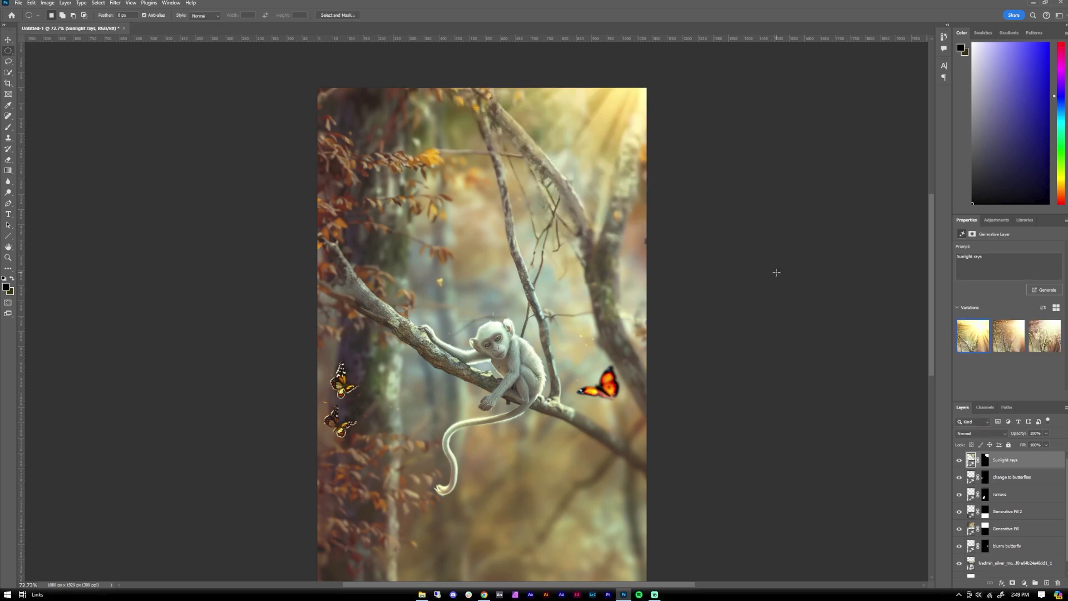
Compare the three initial sunlight-ray variations on the Sunlight rays layer
{"action": "left_click", "coordinate": [1016, 347]}
{"action": "left_click", "coordinate": [1047, 344]}
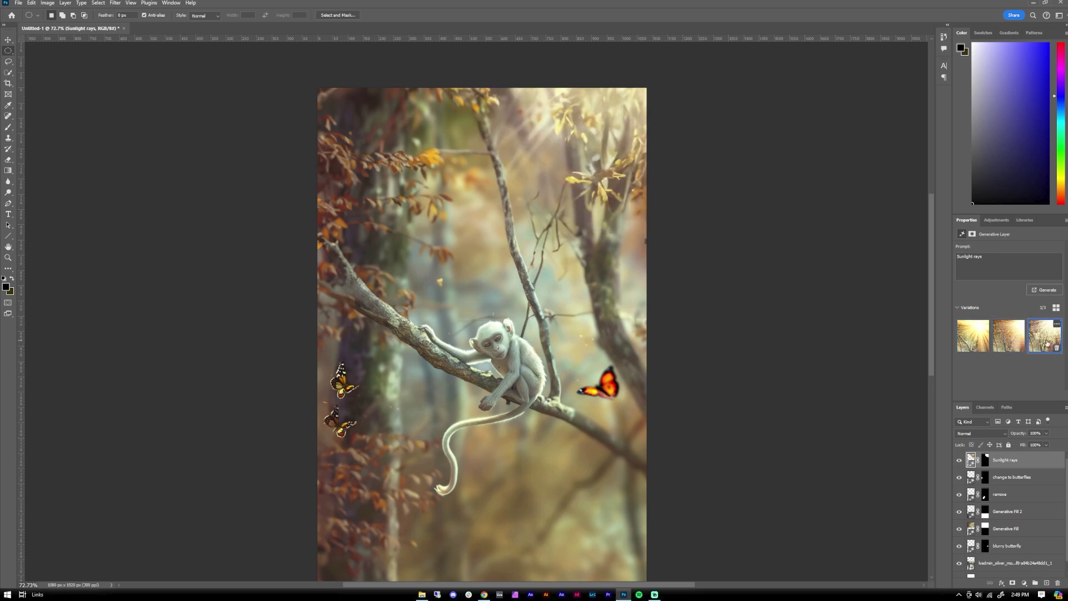
{"action": "left_click", "coordinate": [968, 344]}
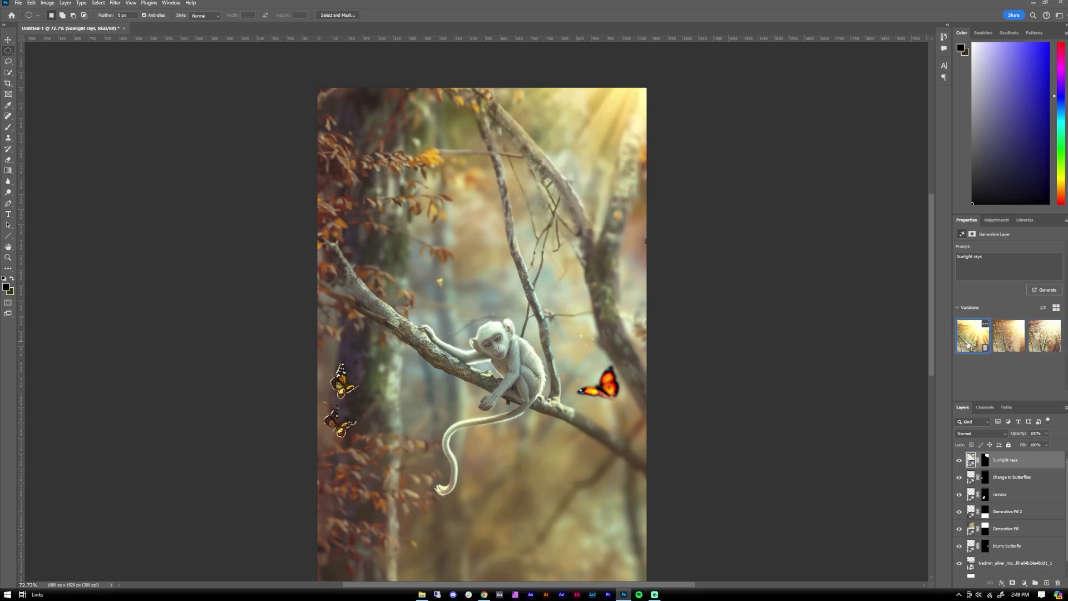
{"action": "left_click", "coordinate": [1001, 342]}
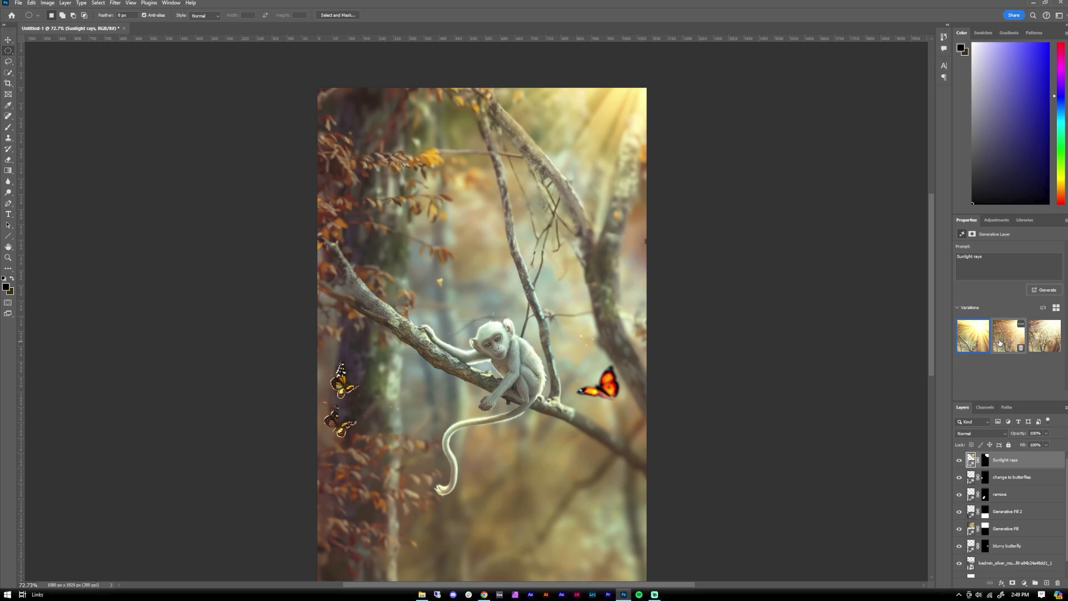
Generate three more sunlight-ray variations and keep the golden third one with the softer haze
{"action": "left_click", "coordinate": [1045, 337]}
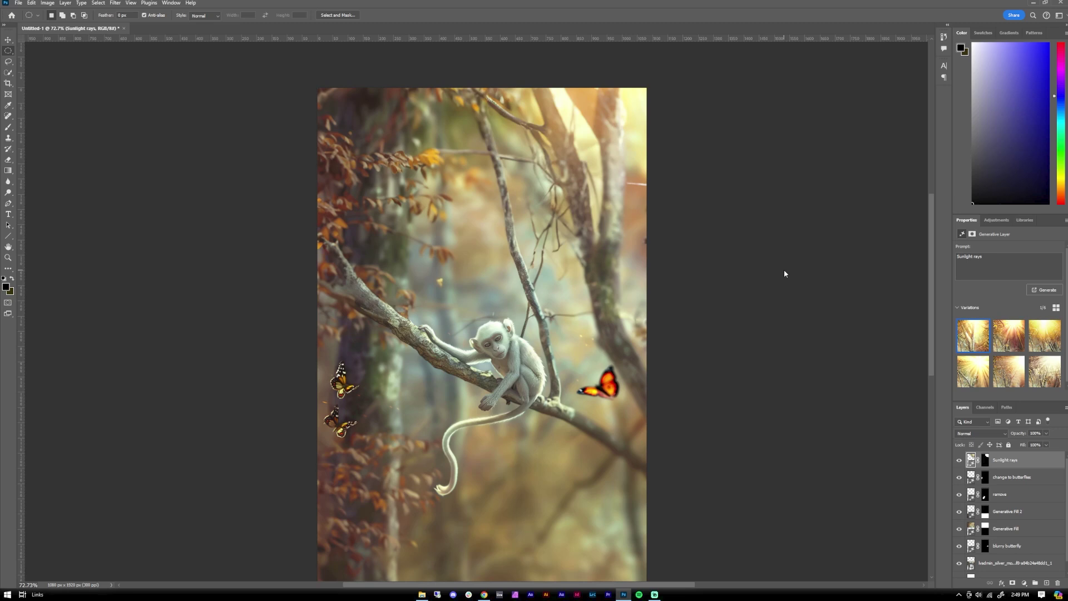
{"action": "left_click", "coordinate": [1037, 342]}
{"action": "left_click", "coordinate": [966, 344]}
{"action": "left_click", "coordinate": [1009, 343]}
{"action": "left_click", "coordinate": [1045, 341]}
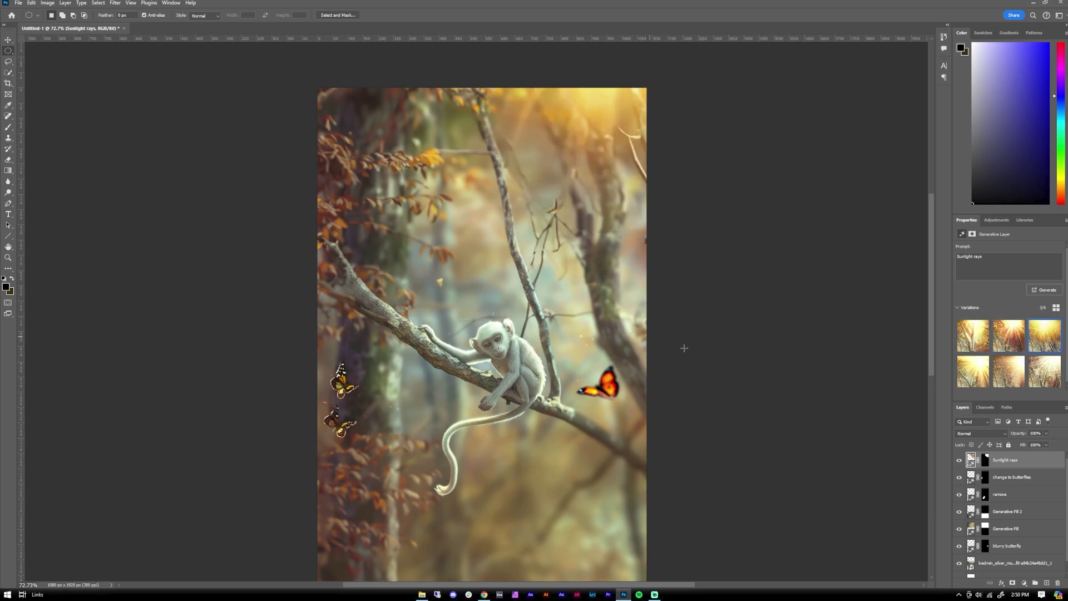
{"action": "scroll", "coordinate": [684, 348], "scroll_direction": "down", "scroll_amount": 5}
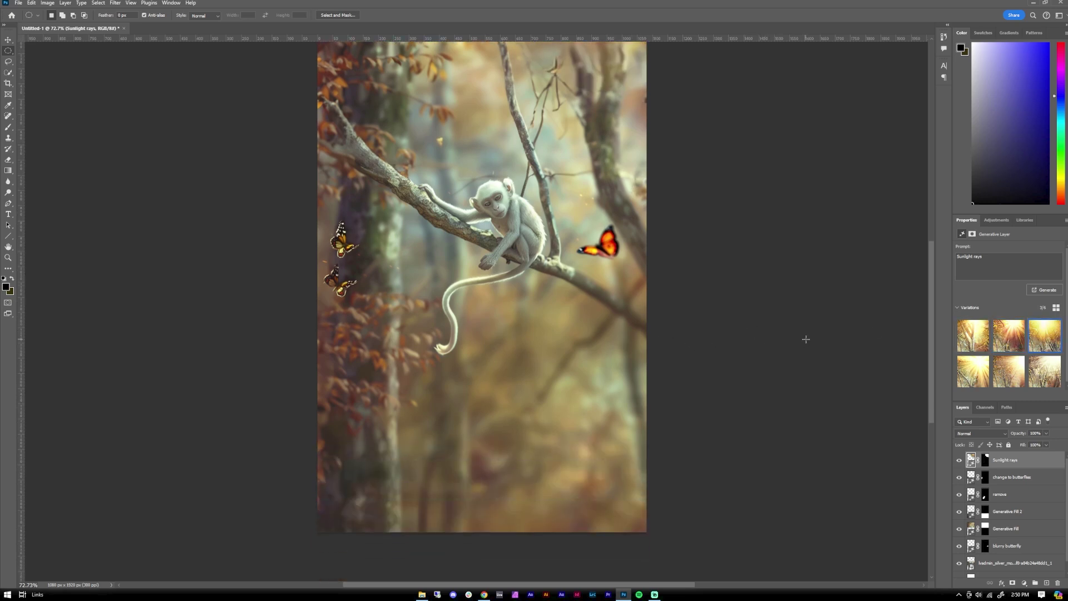